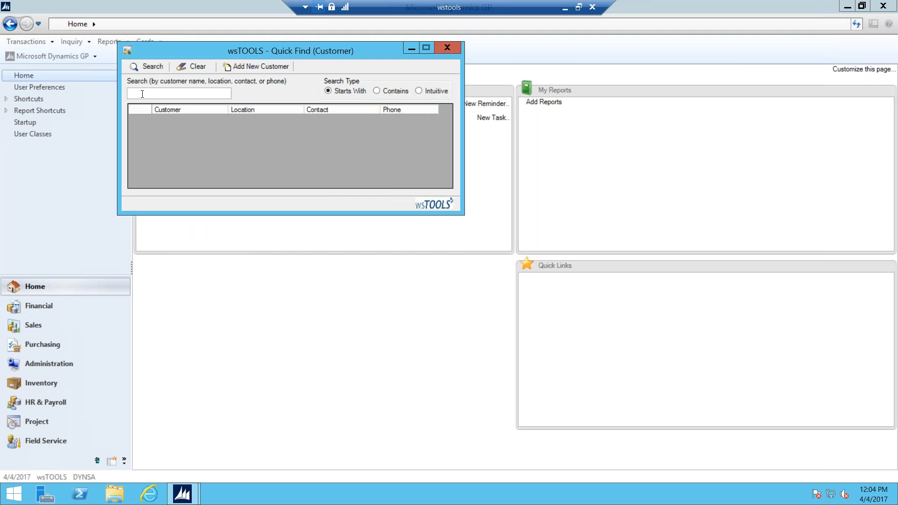
Step: Search Quick Find for 'Cedar', load Cedar Family Counseling's main office and close the search
text(Cedar)
click(152, 66)
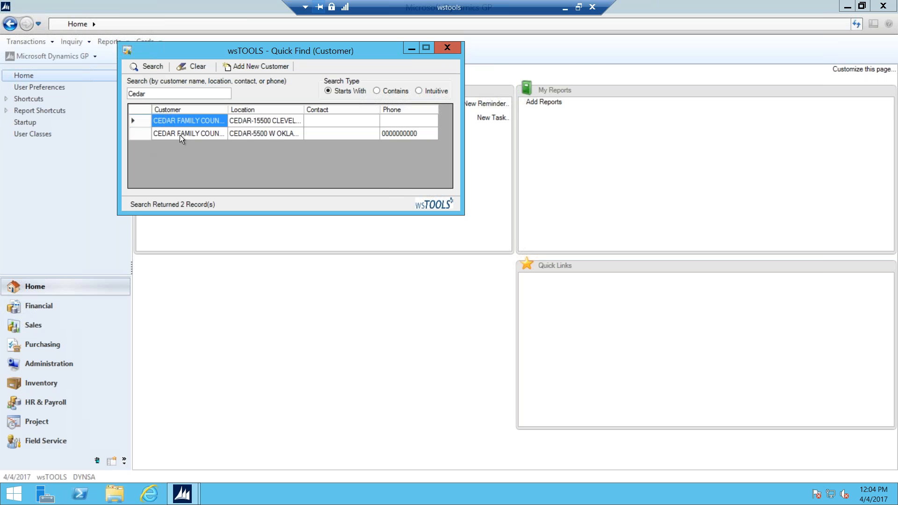
double_click(142, 121)
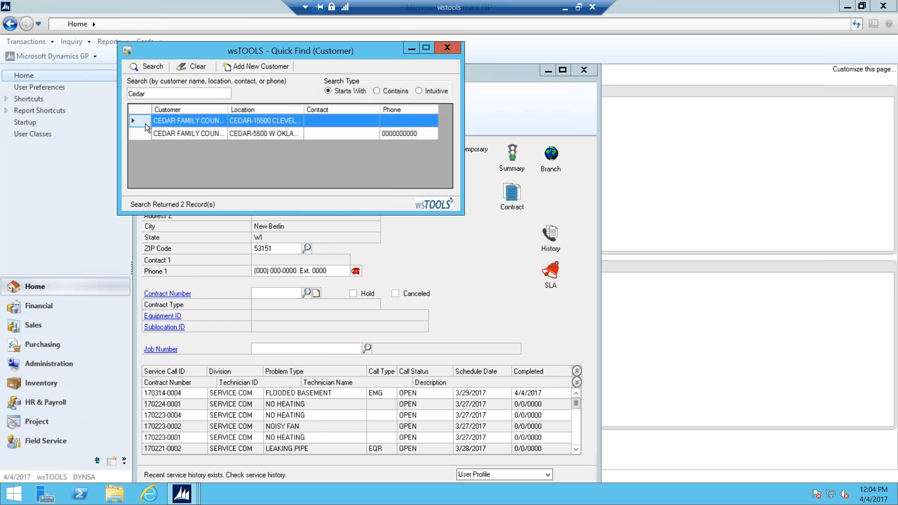
click(446, 47)
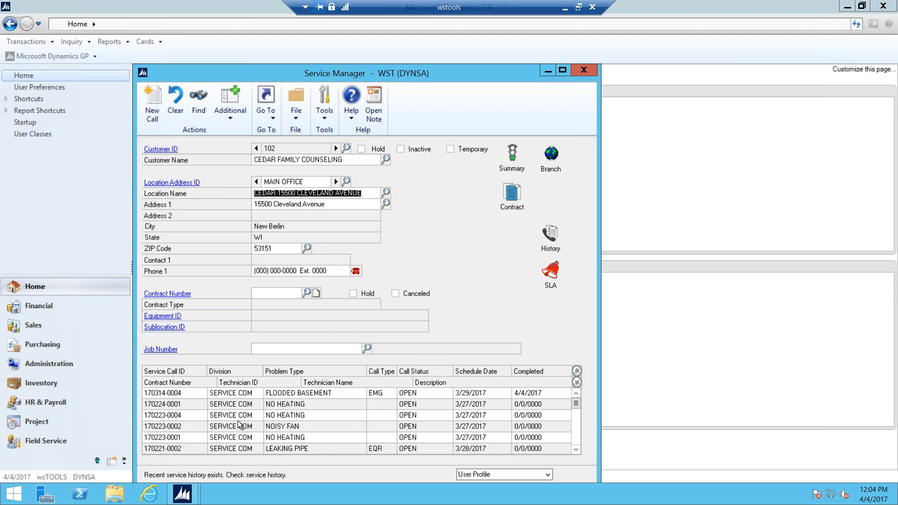
click(164, 393)
double_click(163, 393)
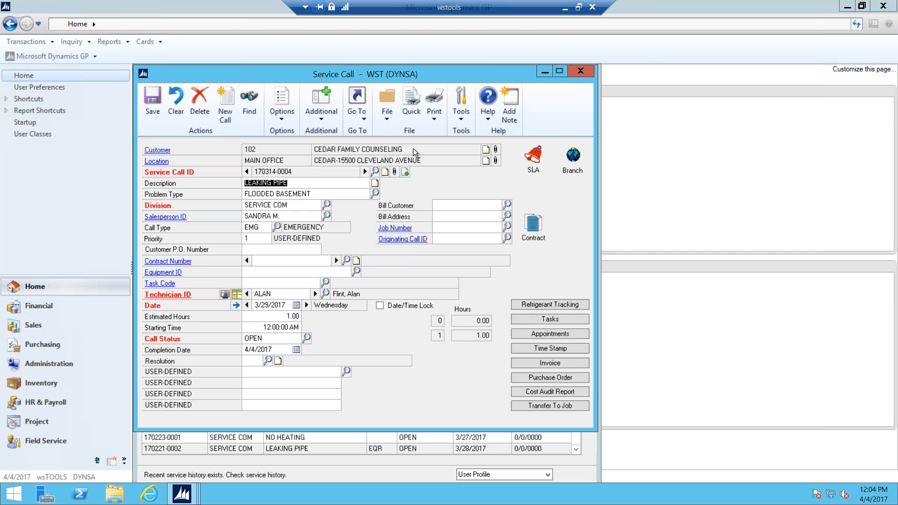
click(548, 365)
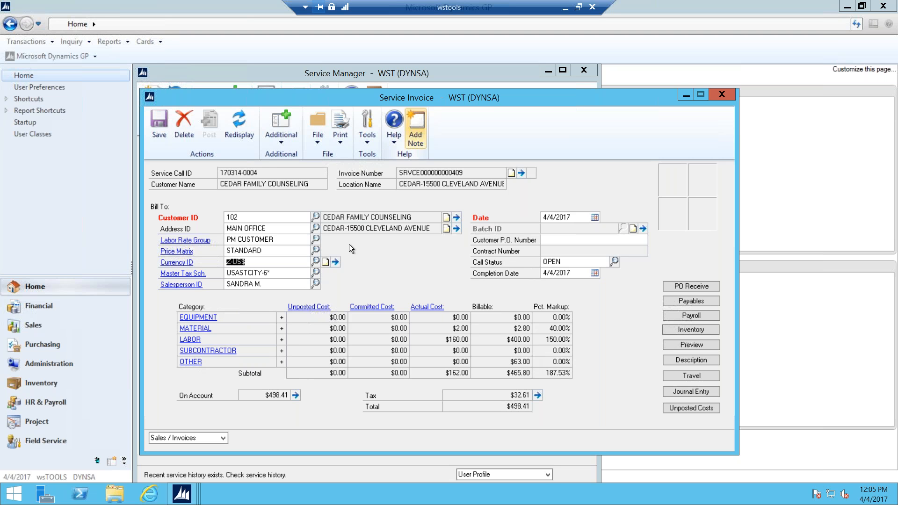
Step: Set the service call status to COMPLETE
click(280, 141)
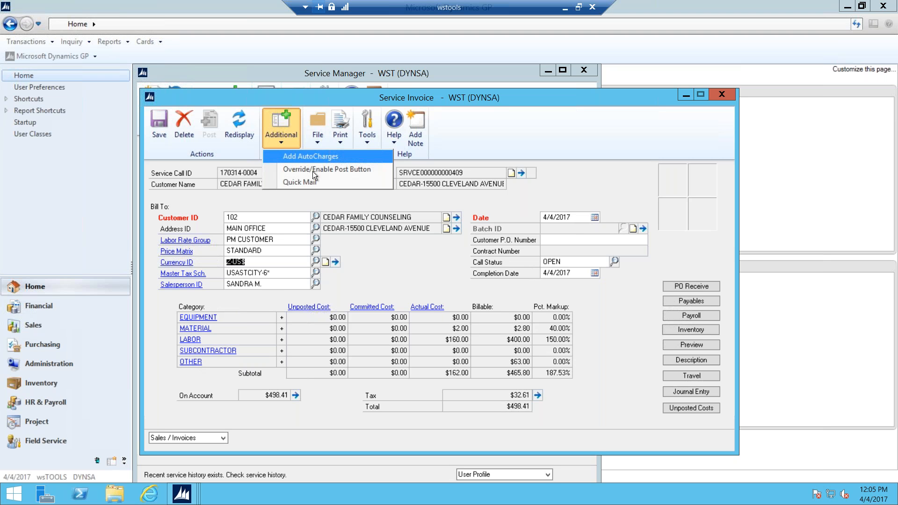
click(614, 262)
click(614, 261)
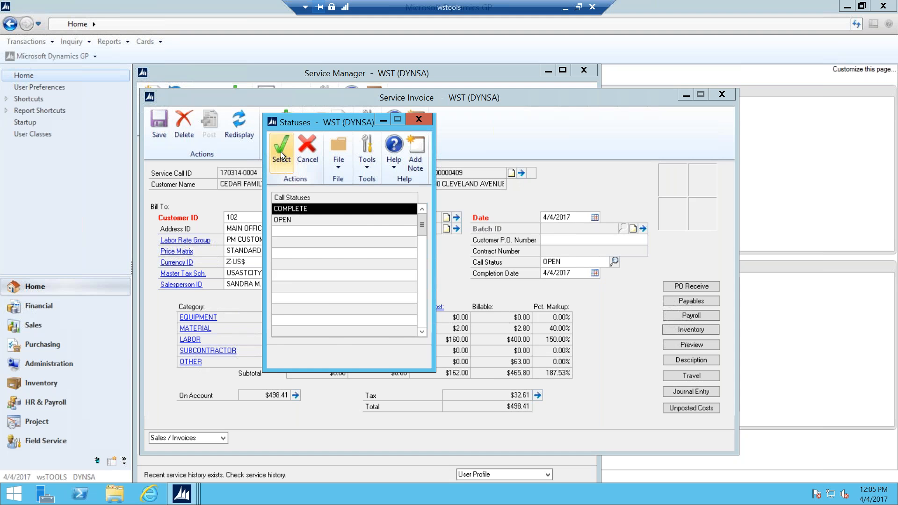
click(282, 151)
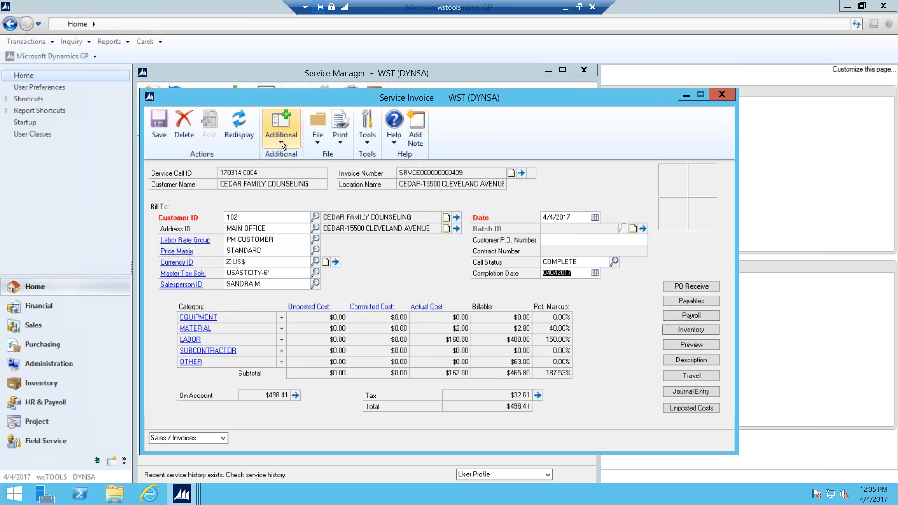
Step: Add AutoCharges, adding a $10.10 Shop Supplies OTHER cost and raising the total to $509.22
click(280, 142)
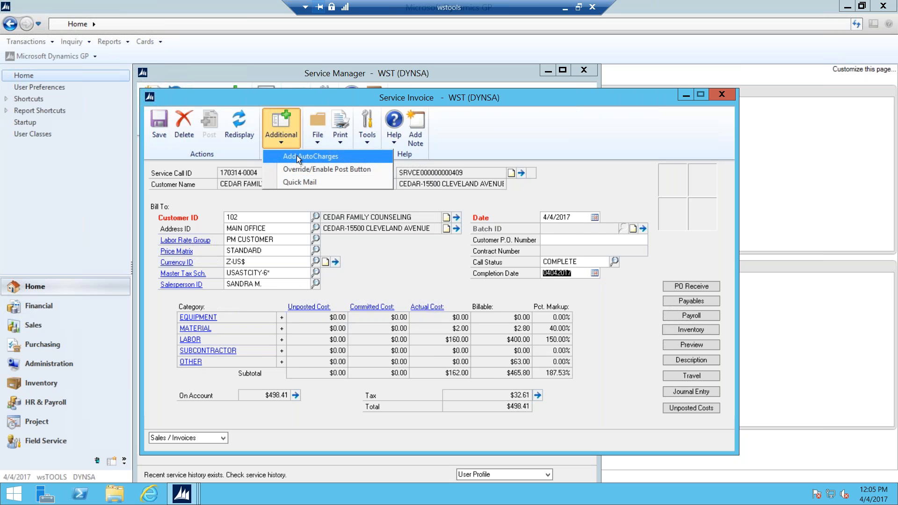
click(297, 155)
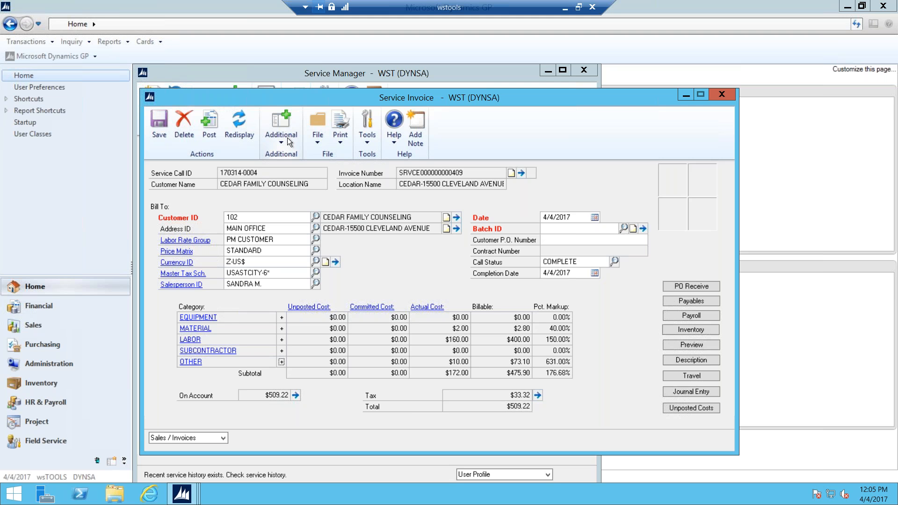
click(189, 363)
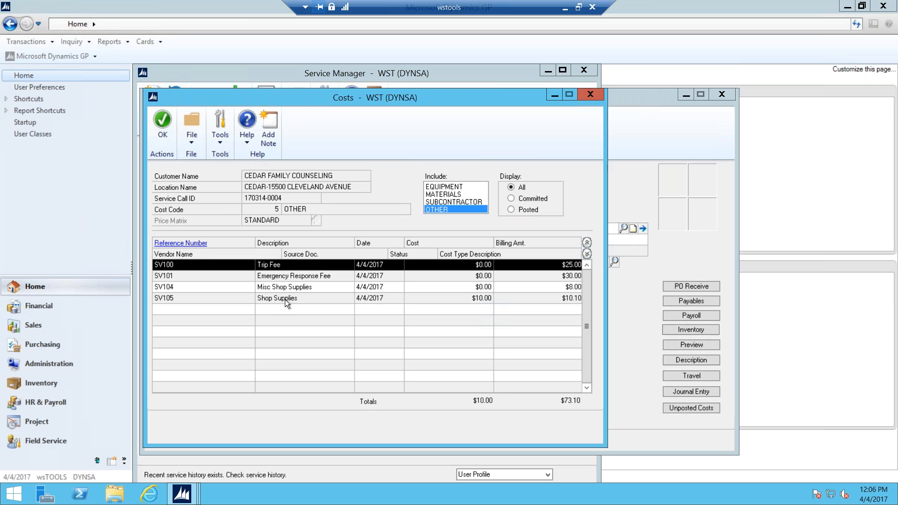
click(164, 122)
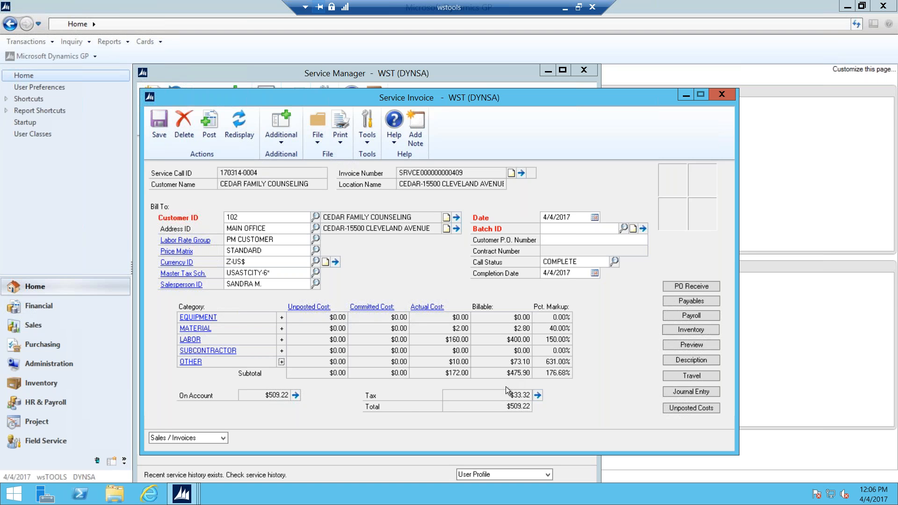
Step: In Quick Mail, tick the Invoice 2 report and open its Email Options
click(281, 140)
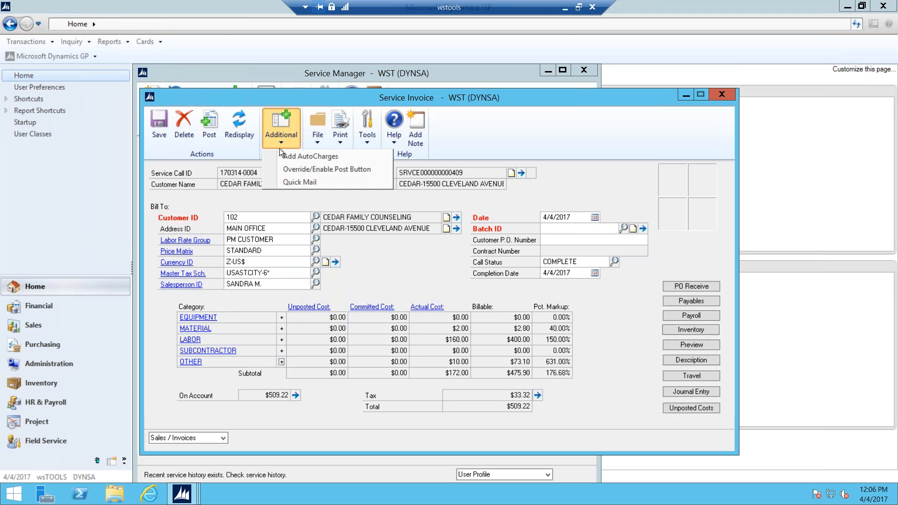
click(300, 182)
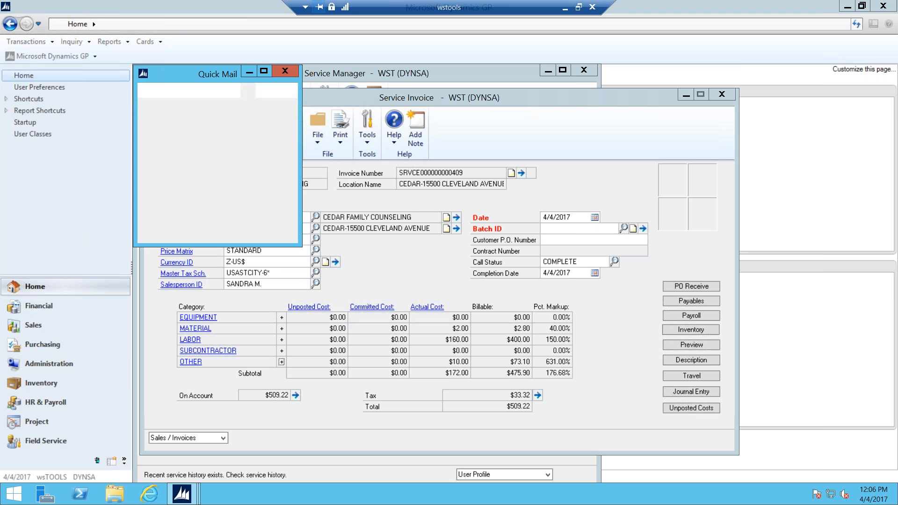
drag(807, 100, 701, 91)
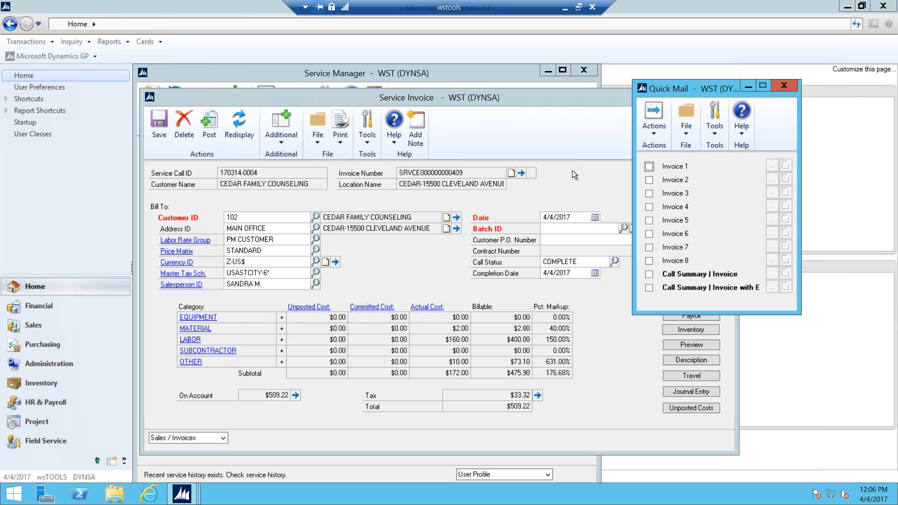
click(649, 180)
click(771, 179)
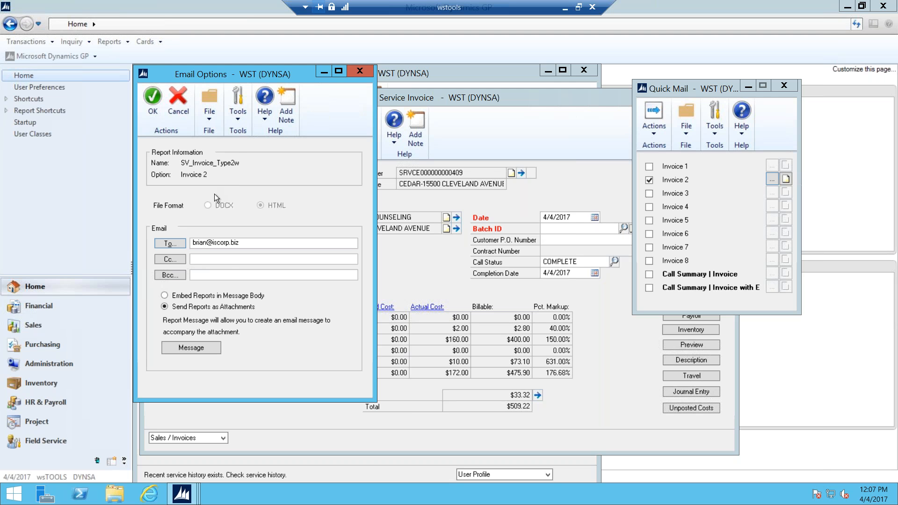
Step: Save the email message with subject 'Invoice for recent service' and accept the options
click(204, 347)
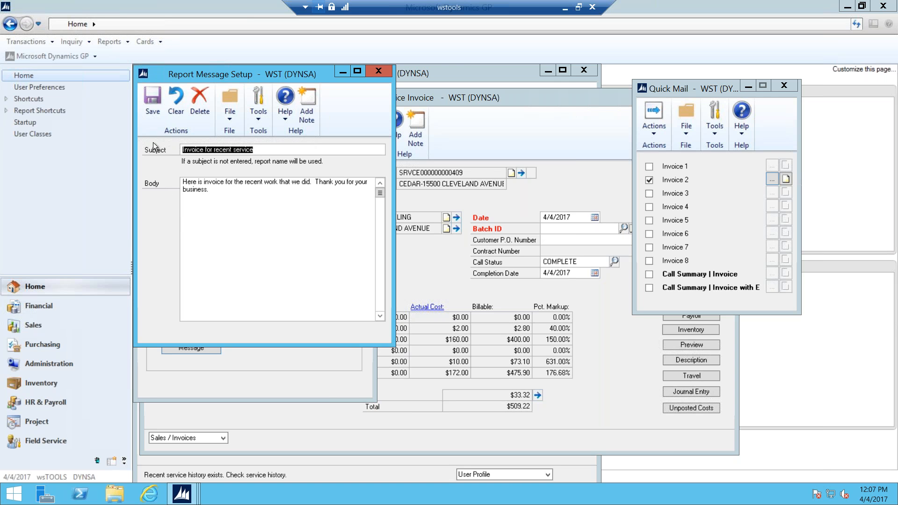
click(155, 102)
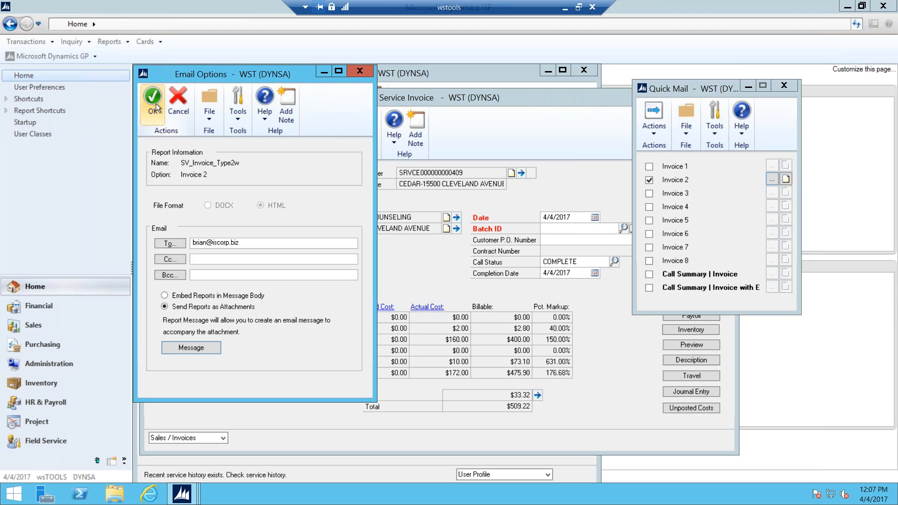
click(154, 102)
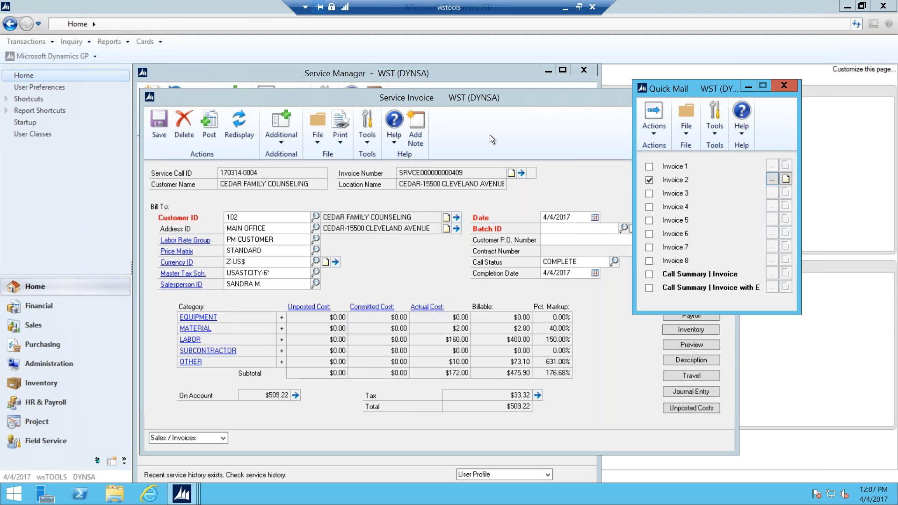
Step: Send Invoice 2 by email and close Quick Mail
click(654, 132)
click(672, 171)
click(788, 88)
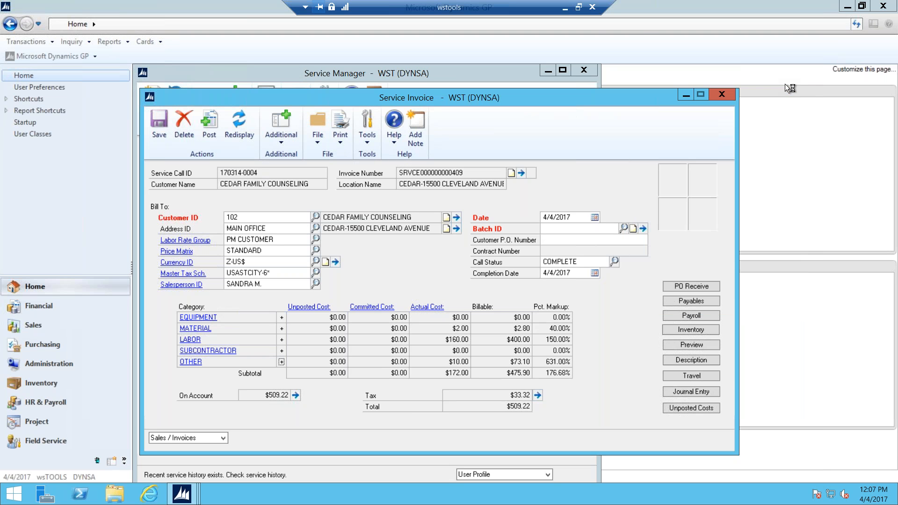
Step: Minimize the Dynamics GP remote session and bring the Outlook inbox forward
click(565, 10)
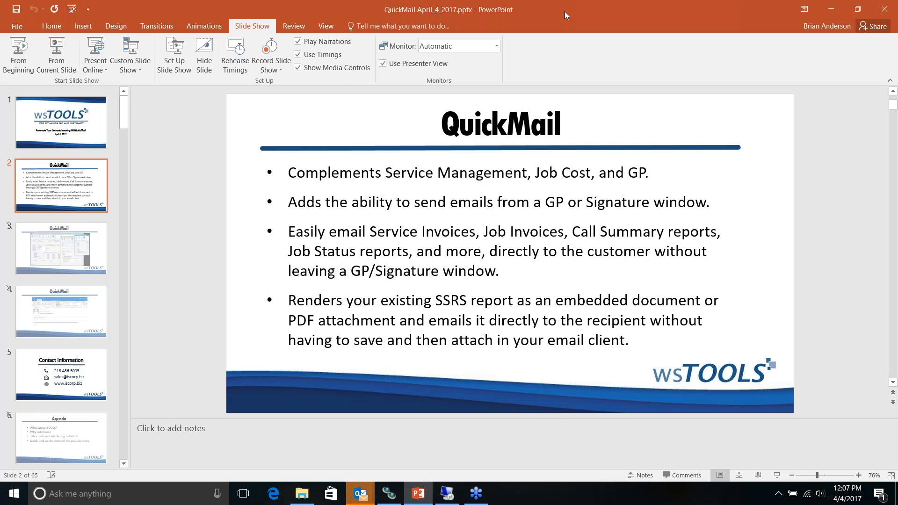
click(358, 495)
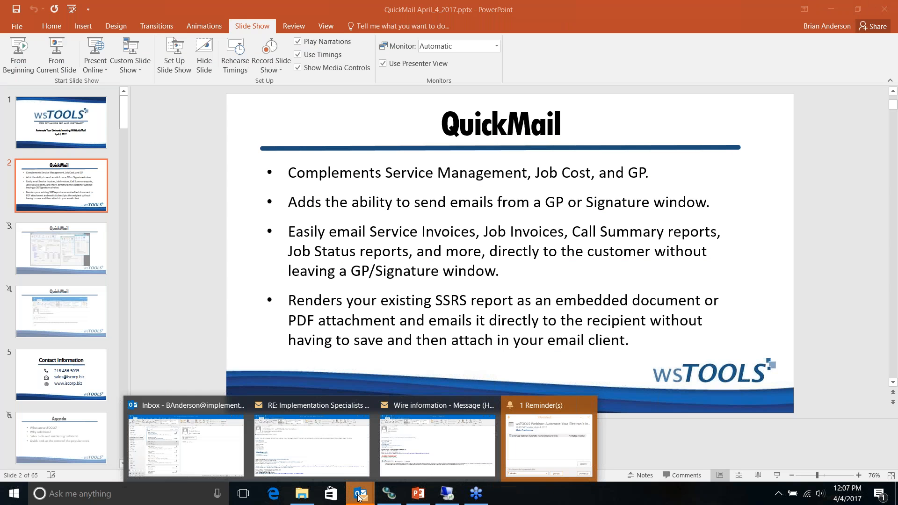
click(163, 448)
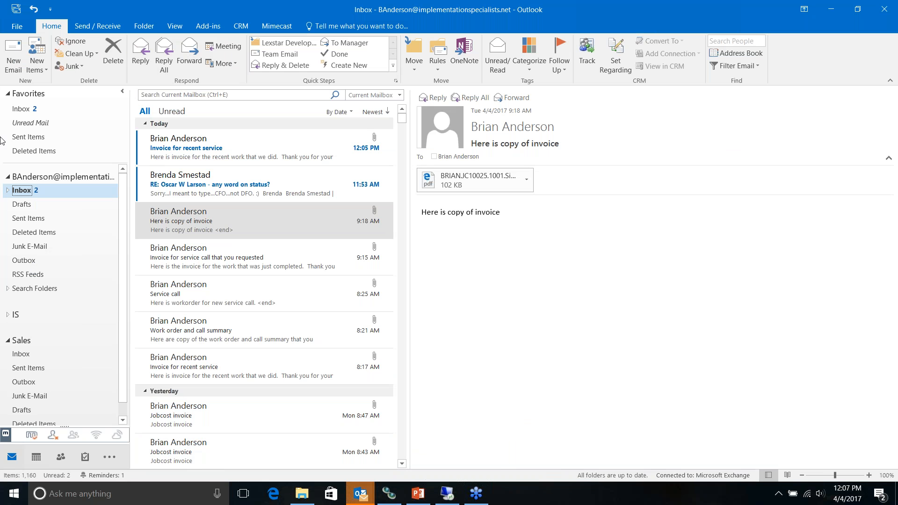
Step: Open the 'Invoice for recent service' email and its PDF invoice attachment
click(181, 150)
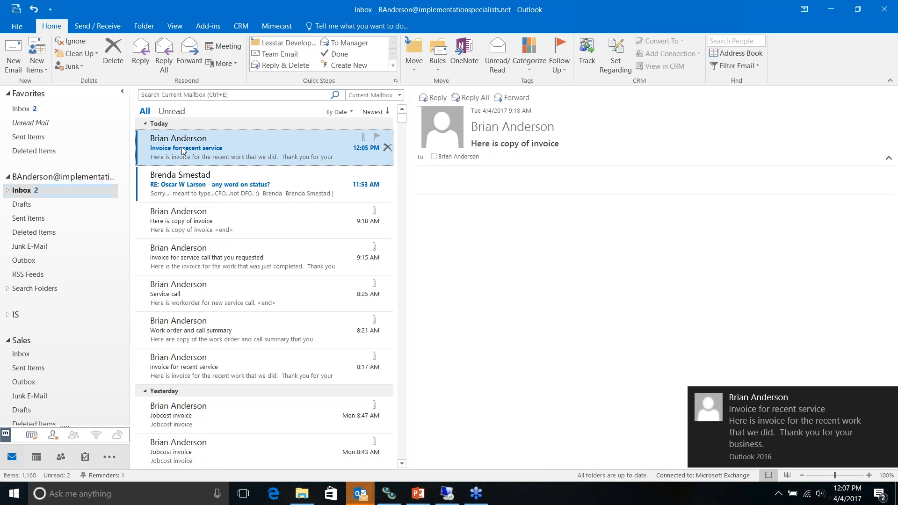
double_click(182, 150)
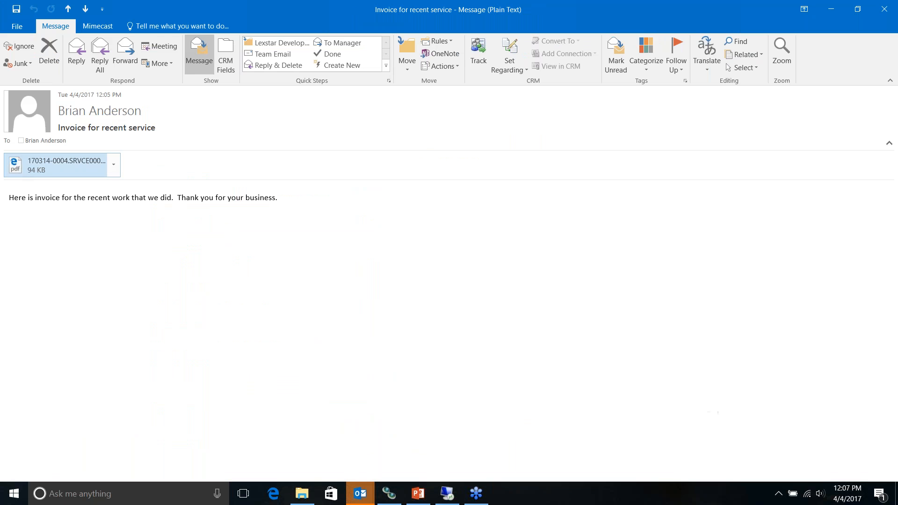
click(18, 167)
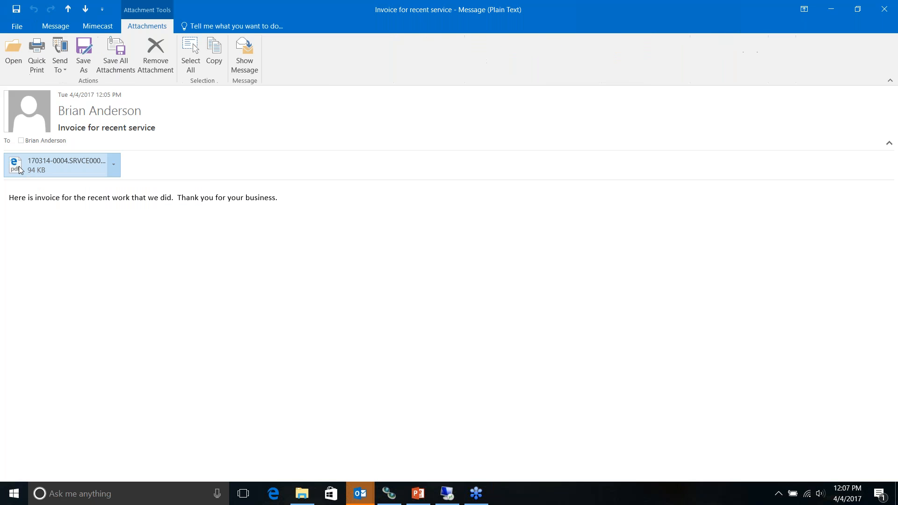
double_click(19, 167)
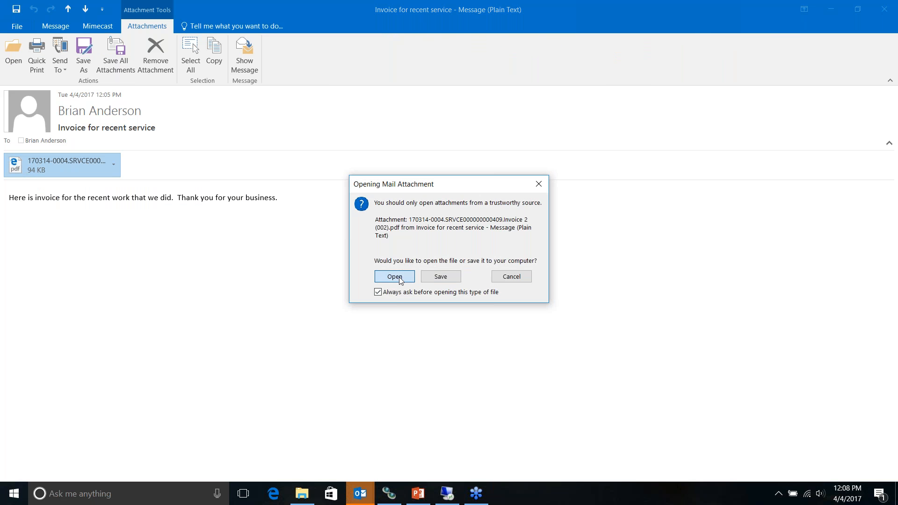
Step: View the invoice PDF in Edge showing $508.51 due, then close it and the email
click(395, 277)
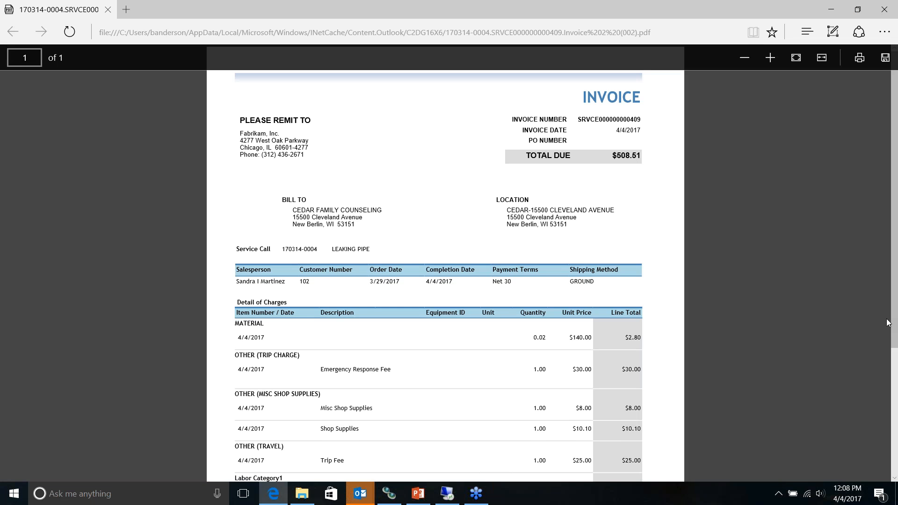
drag(894, 260, 895, 341)
scroll(895, 341, up, 3)
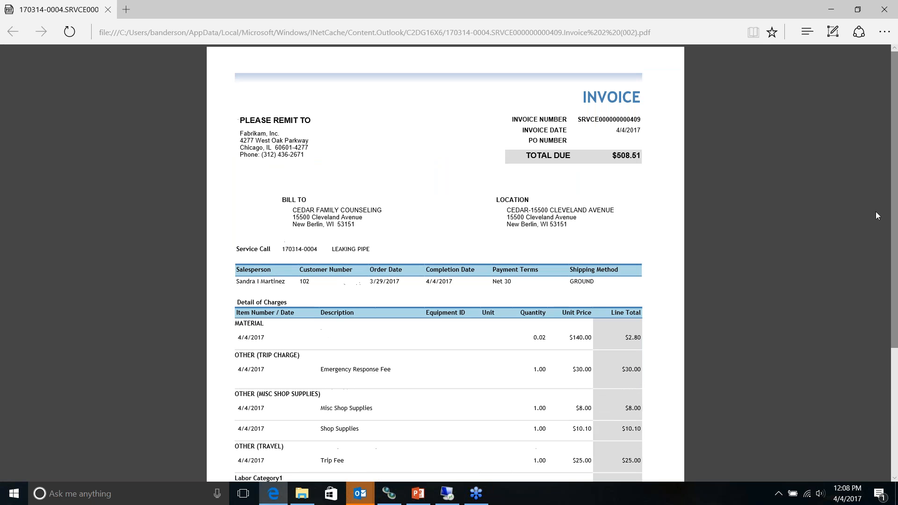
click(107, 10)
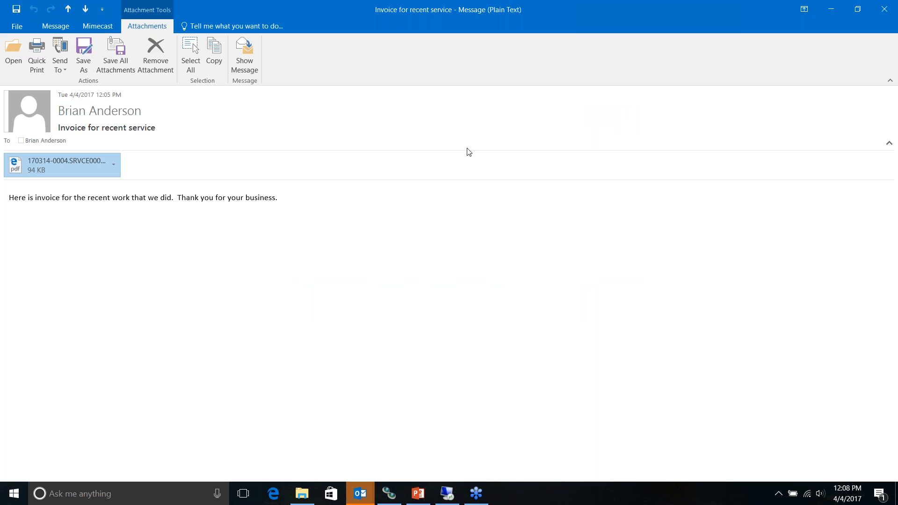
click(884, 9)
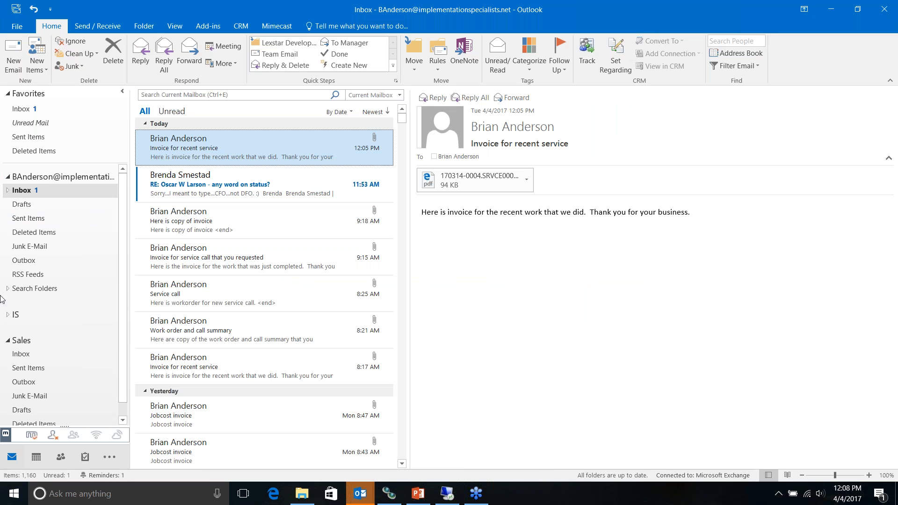
Step: Find the 'Invoice for recent service' email in Sent Items, then return to Dynamics GP
click(29, 219)
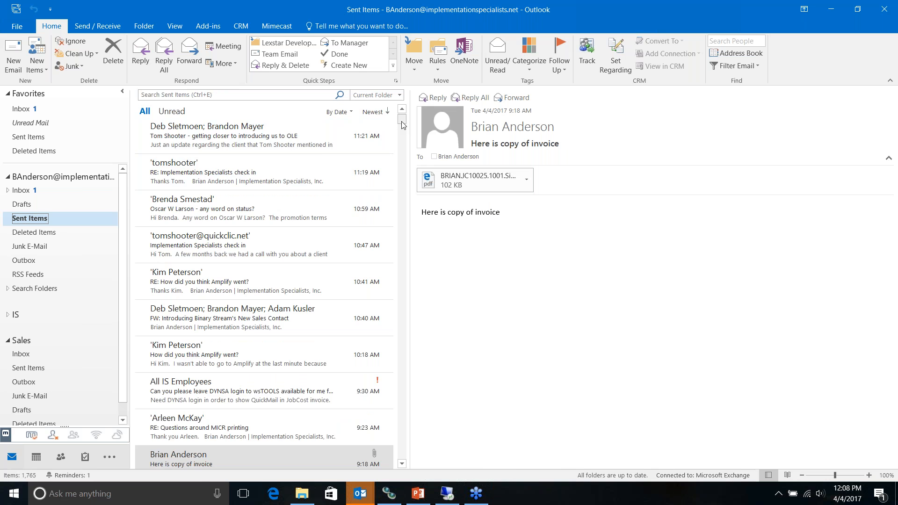
scroll(402, 120, up, 5)
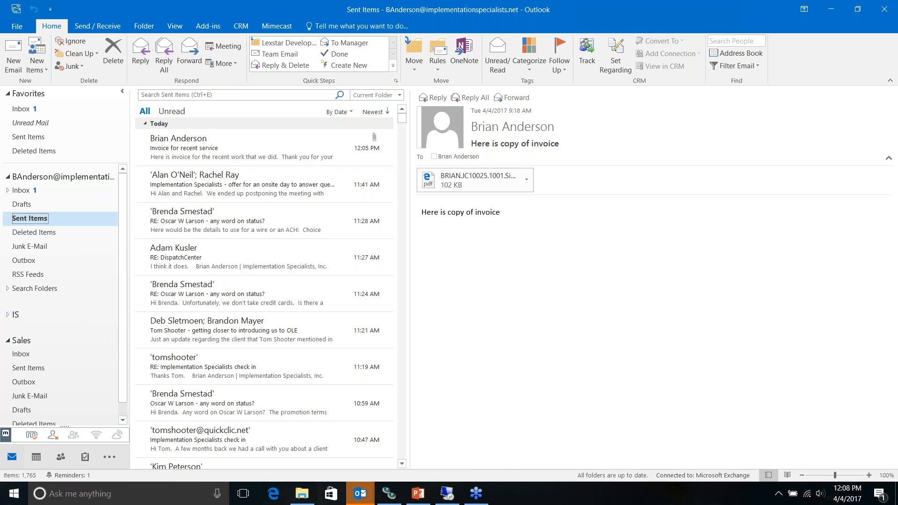
click(449, 499)
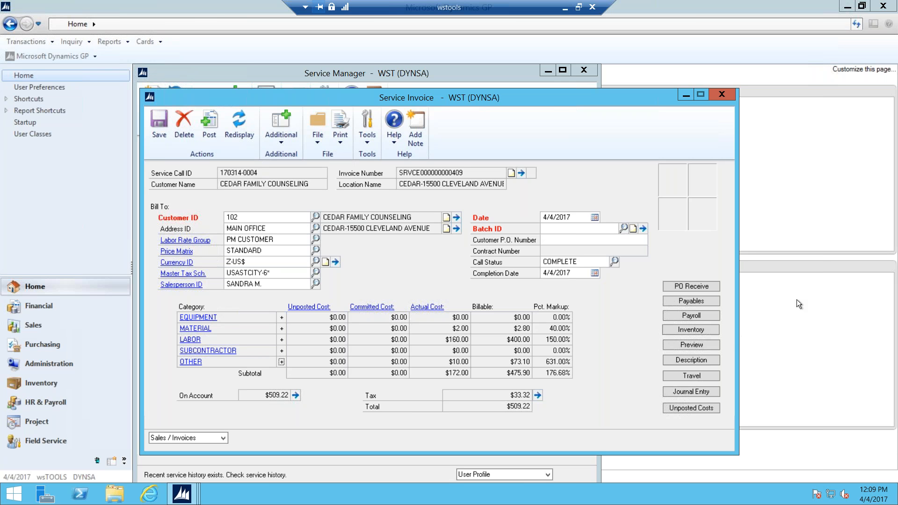
click(725, 96)
click(463, 282)
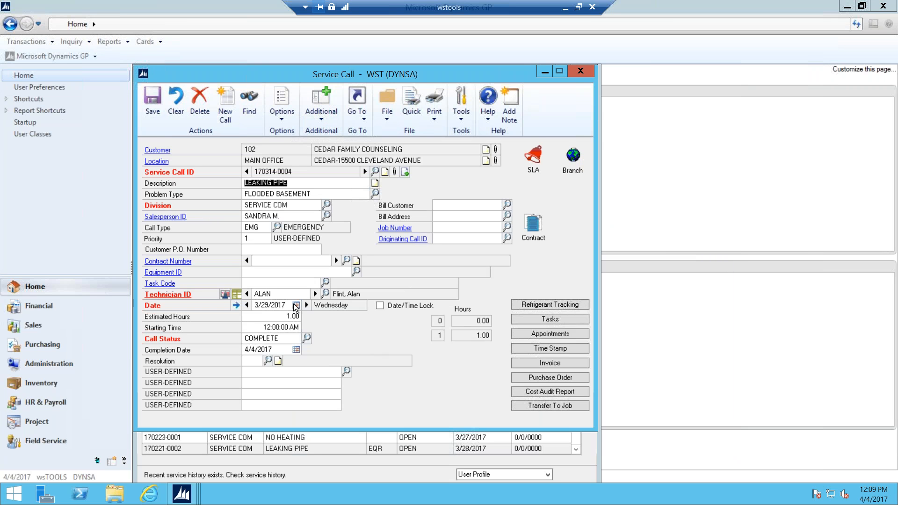
click(321, 121)
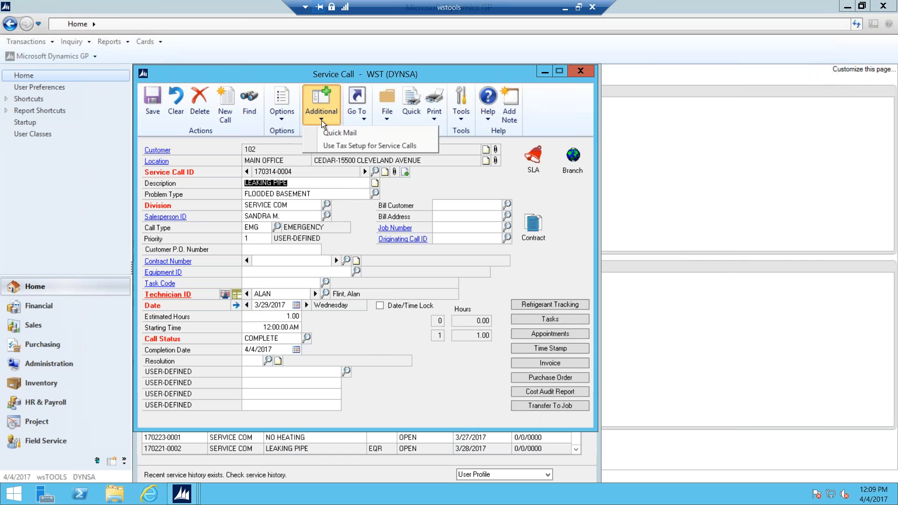
Step: In Quick Mail, select the Work Order | Call Summary report and open its email settings
click(333, 133)
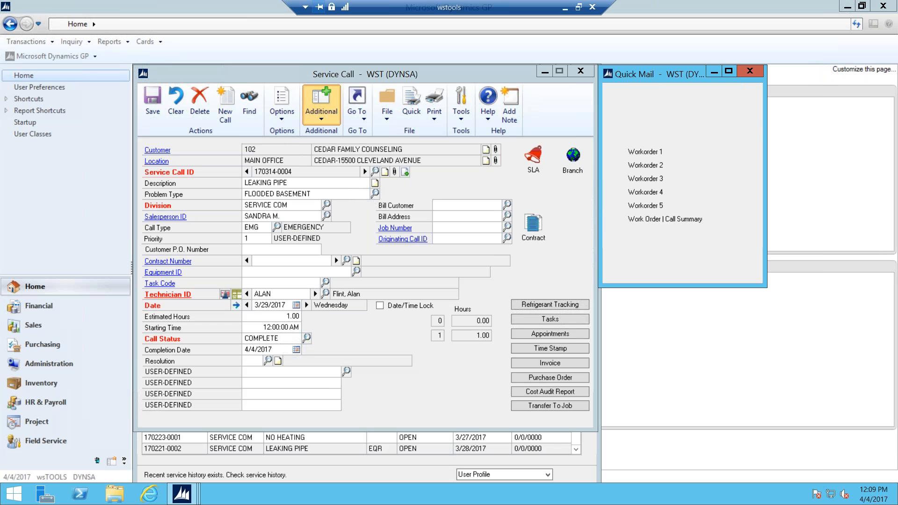
click(614, 220)
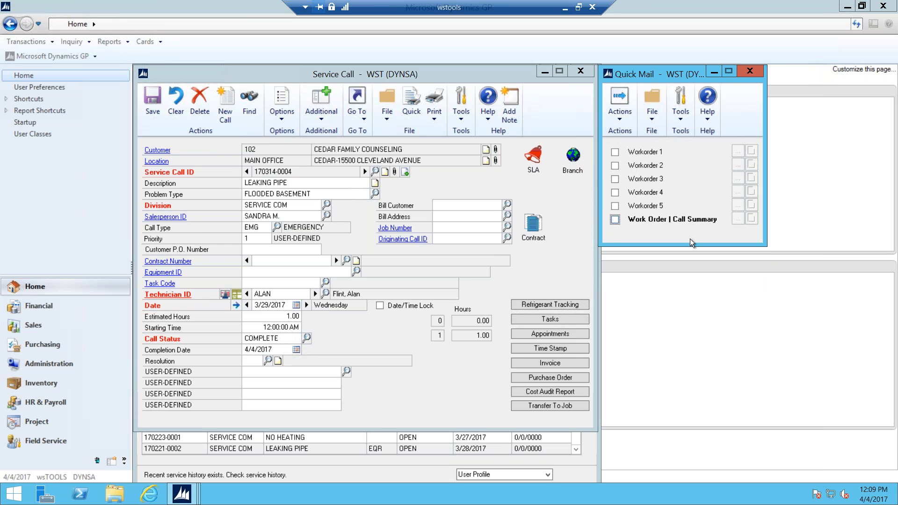
click(738, 219)
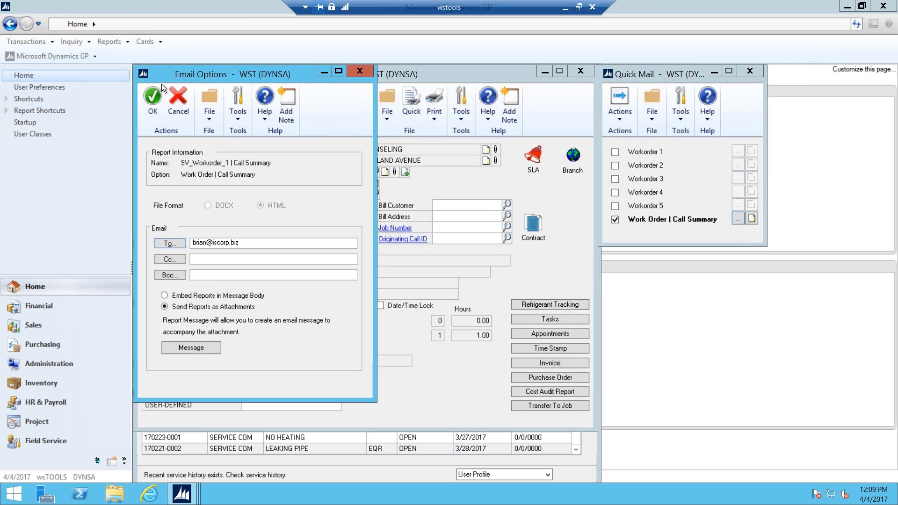
Step: Append 'Have a good day.' to the message body, save it, and send the email
click(194, 348)
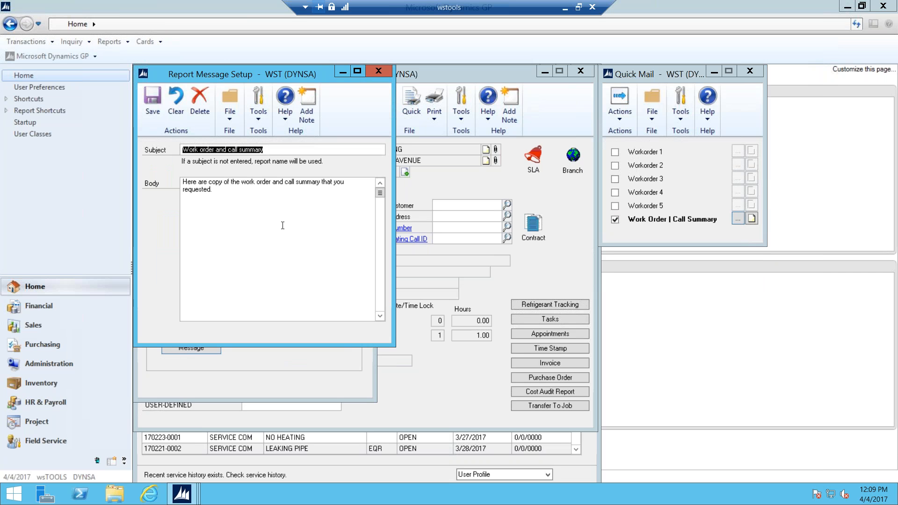
click(216, 192)
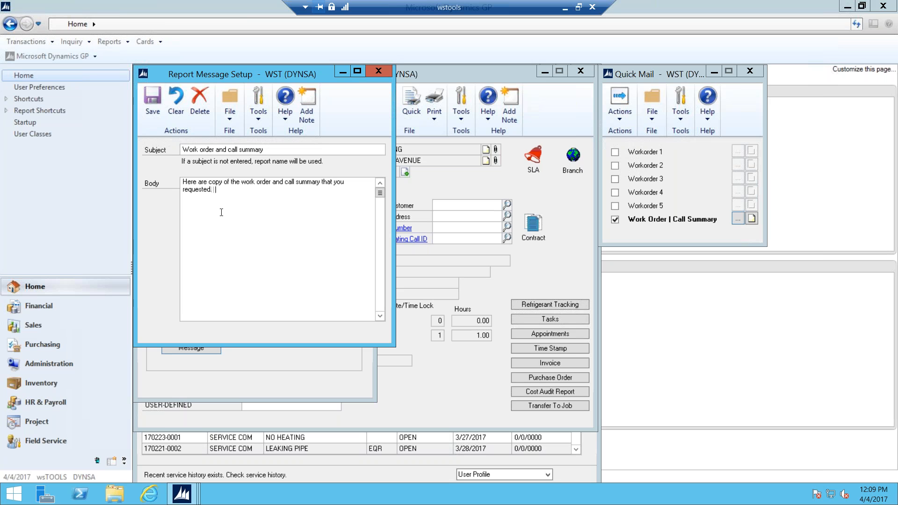
text(Have a good day.)
click(156, 99)
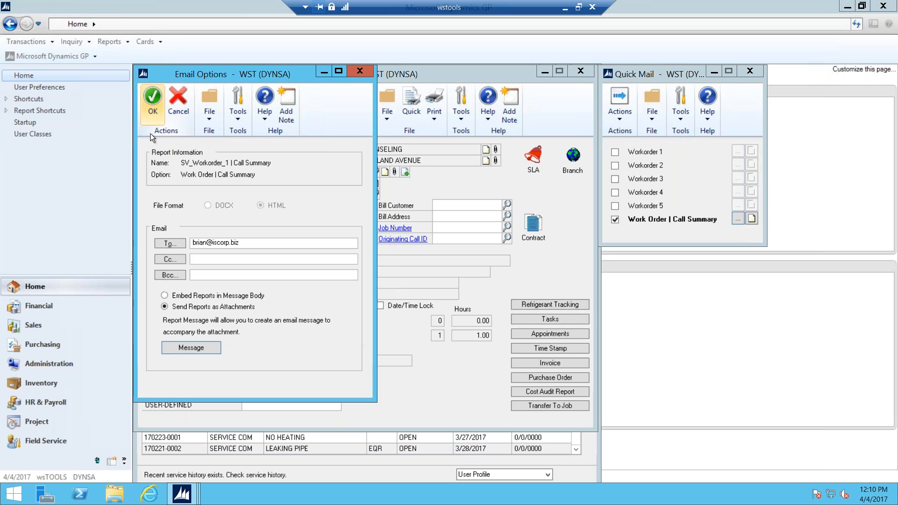
click(152, 103)
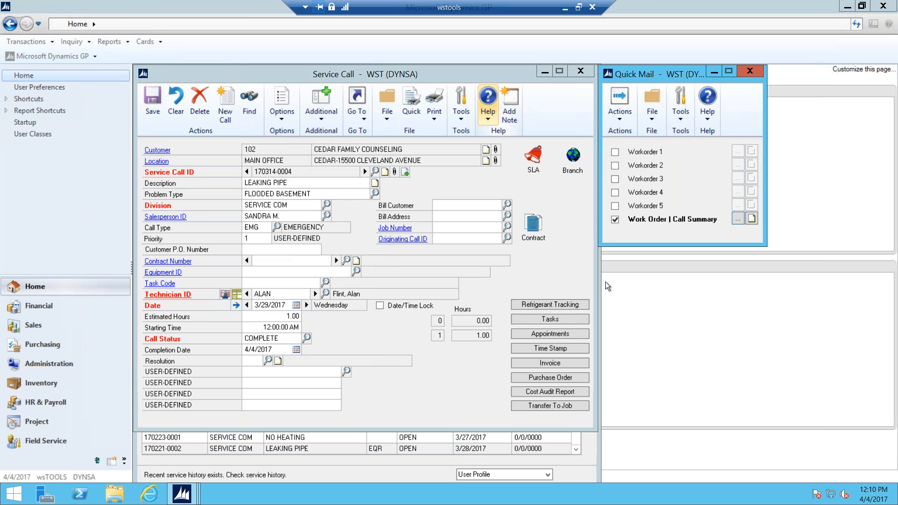
click(617, 122)
click(641, 160)
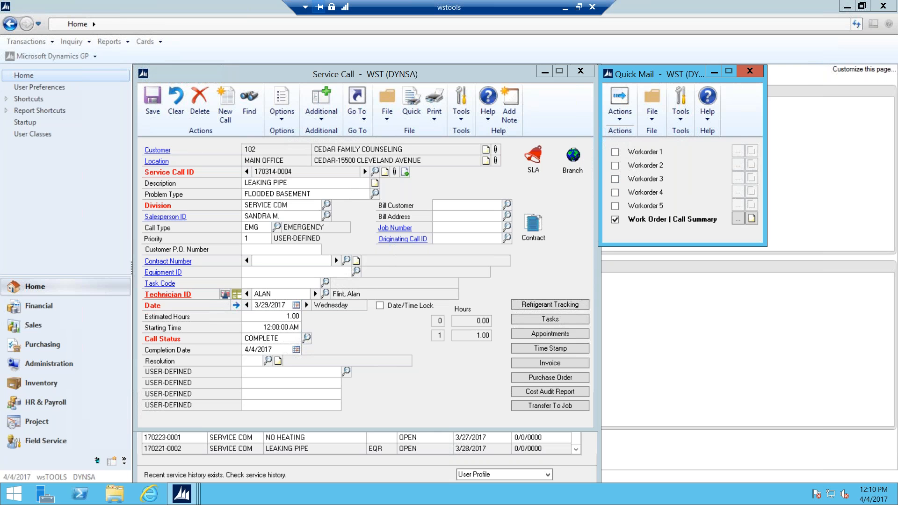
Step: In Outlook's Inbox, open the newest 'Work order and call summary' email in its own window
click(565, 8)
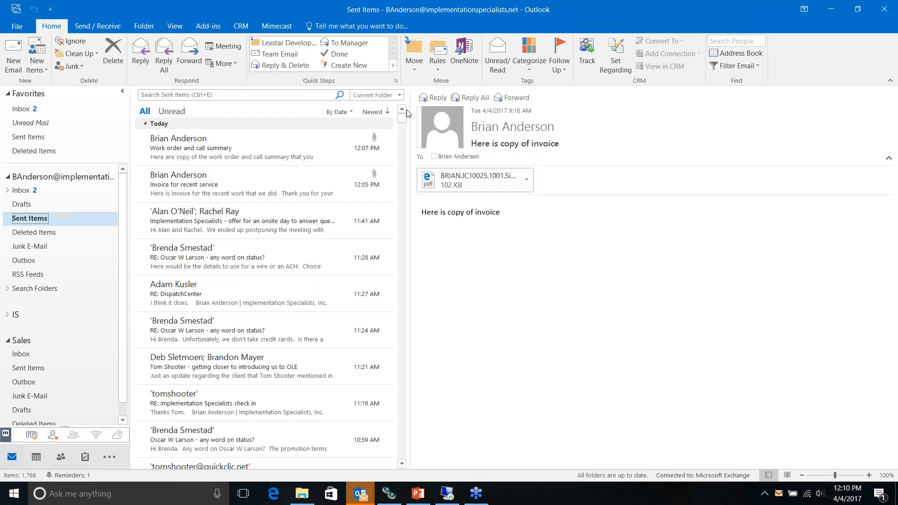
click(28, 191)
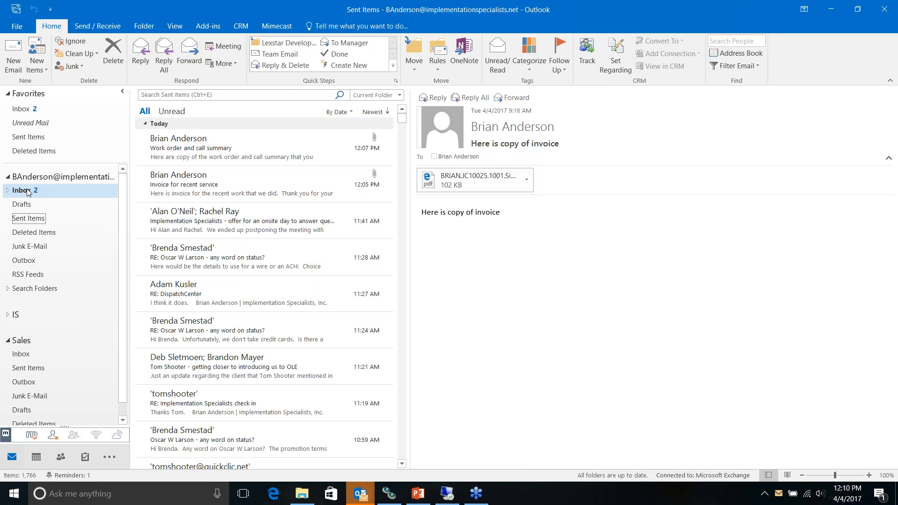
click(261, 148)
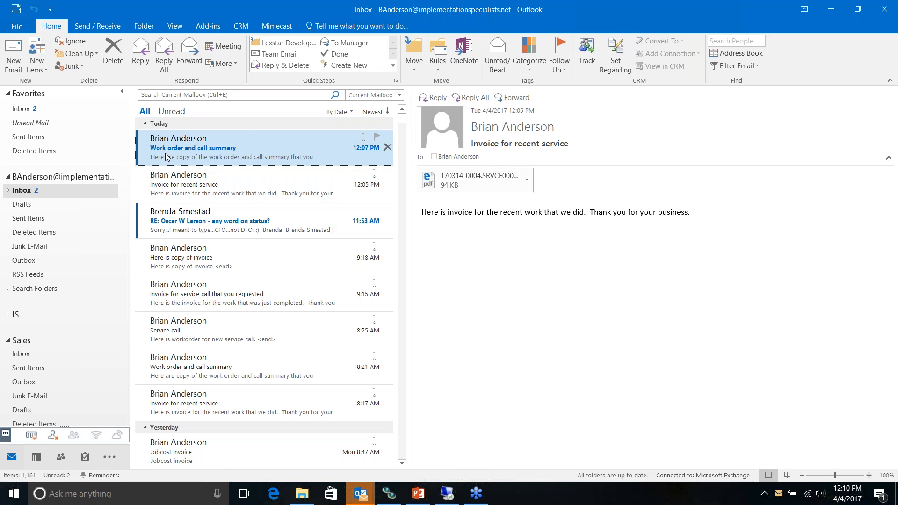
double_click(262, 148)
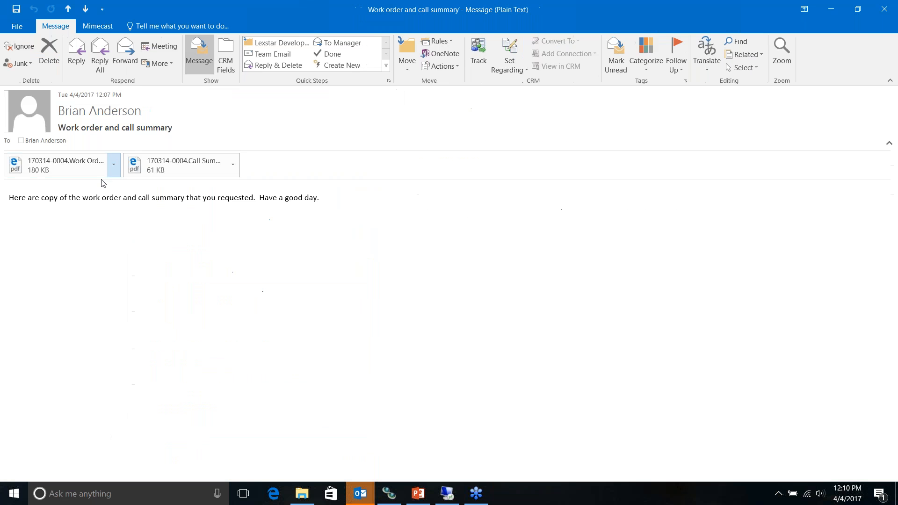
Step: Open and review the attached work order PDF, then close it
click(16, 168)
double_click(16, 168)
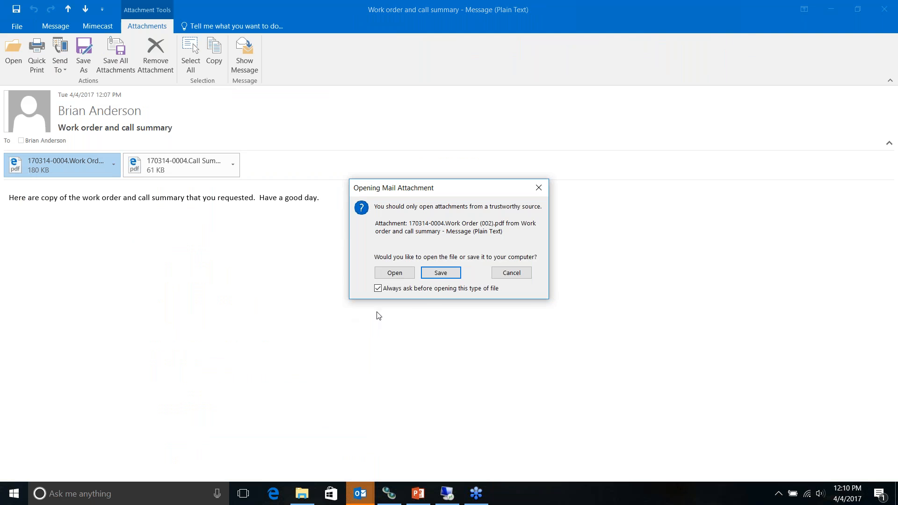
click(395, 272)
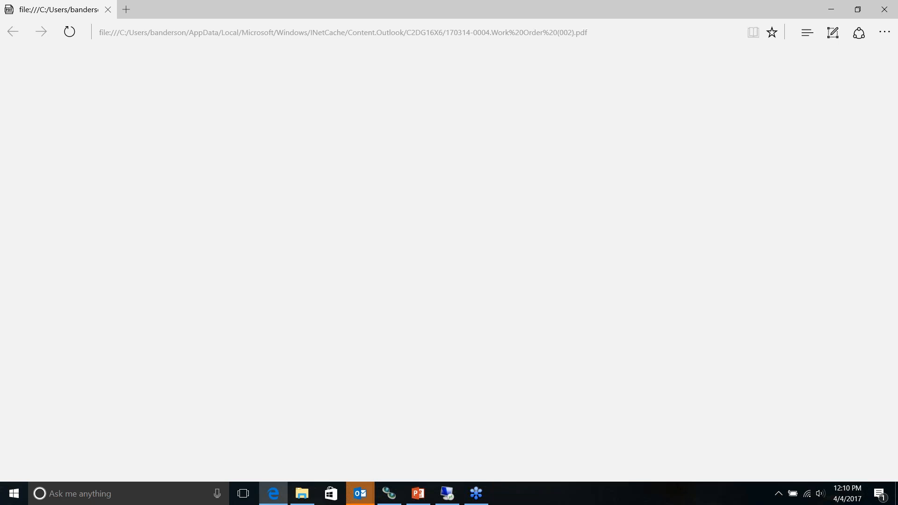
scroll(884, 241, down, 4)
scroll(445, 262, up, 2)
click(108, 9)
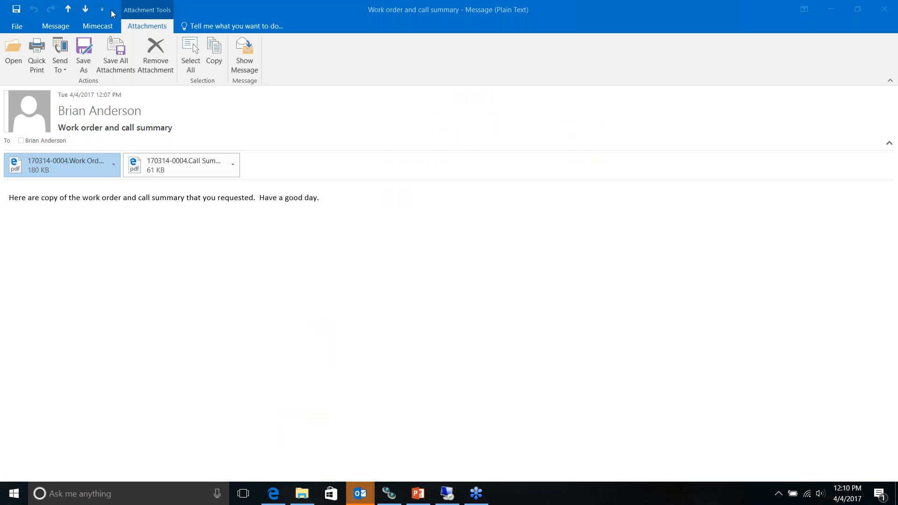
Step: Open the attached call summary PDF, check it, and close it
double_click(135, 167)
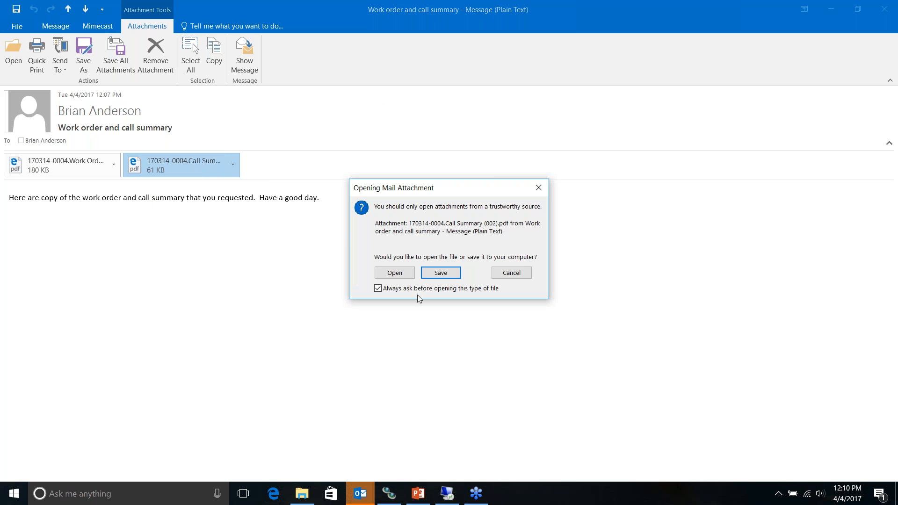
click(399, 274)
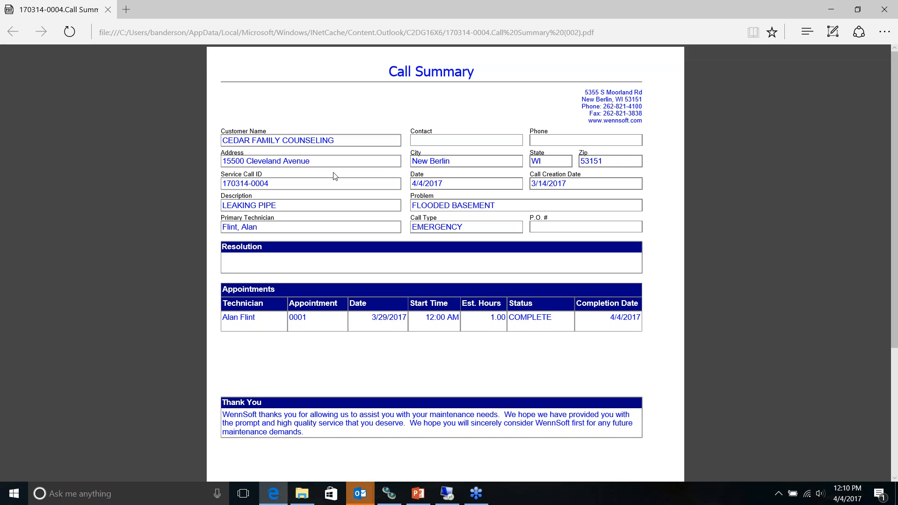
click(109, 10)
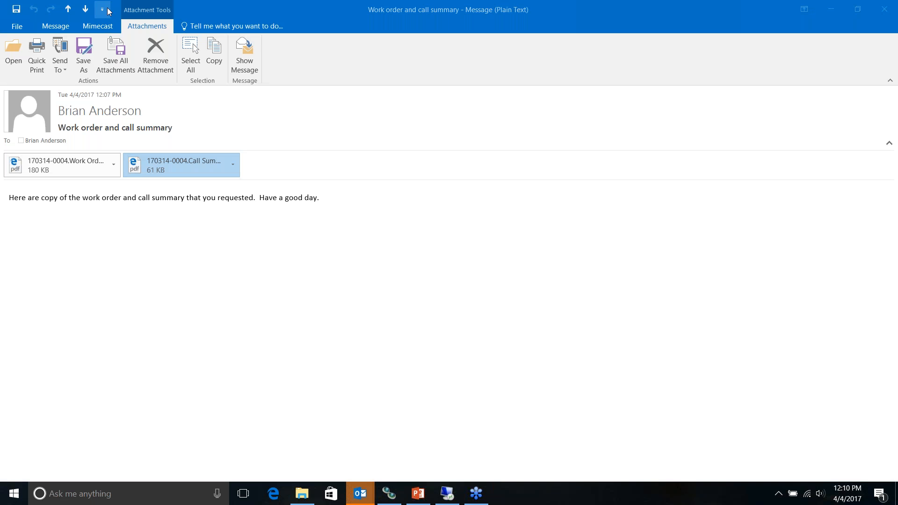
Step: Return to the Dynamics GP session and close Quick Mail and the Service Call window
click(453, 499)
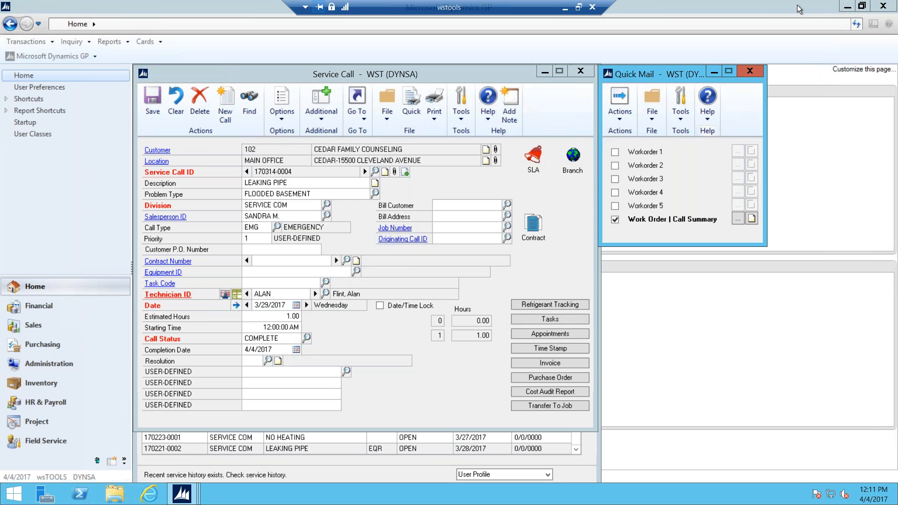
click(750, 71)
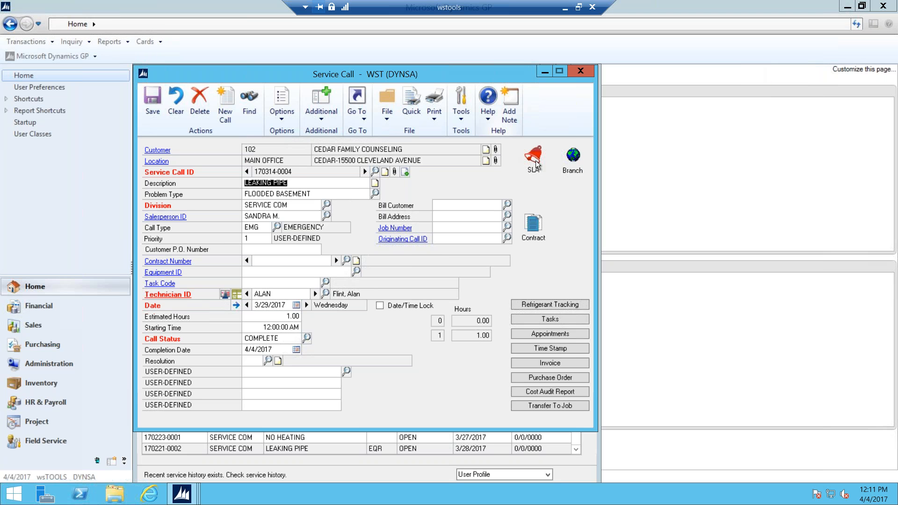
click(580, 71)
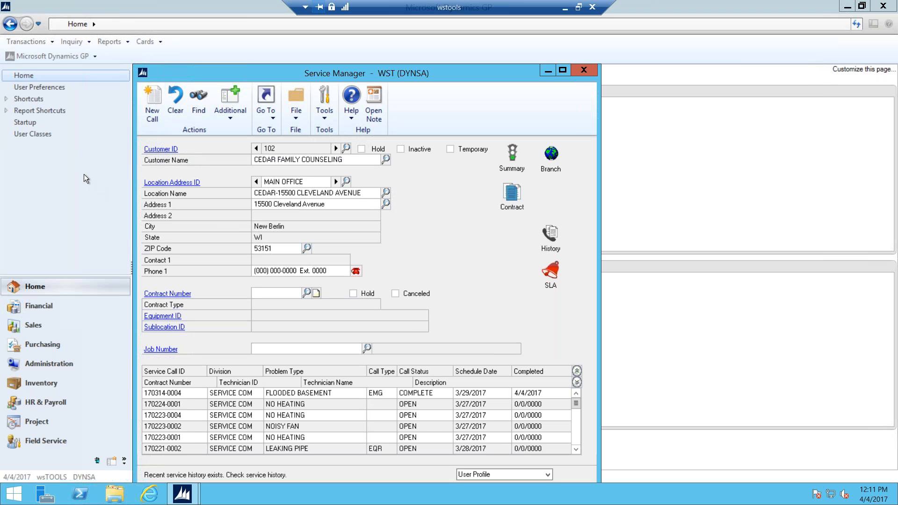
Step: Start a new service call described as NO COOLING with problem type NO COOLING
click(155, 103)
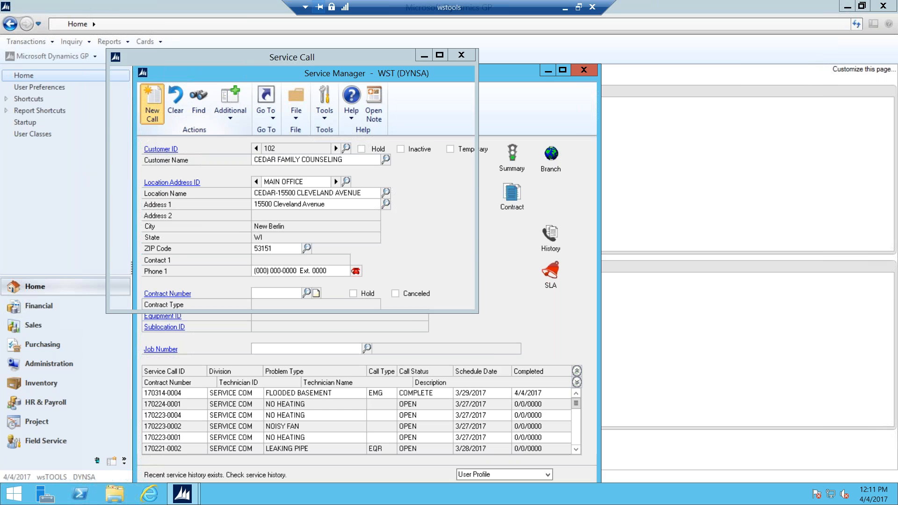
text(N)
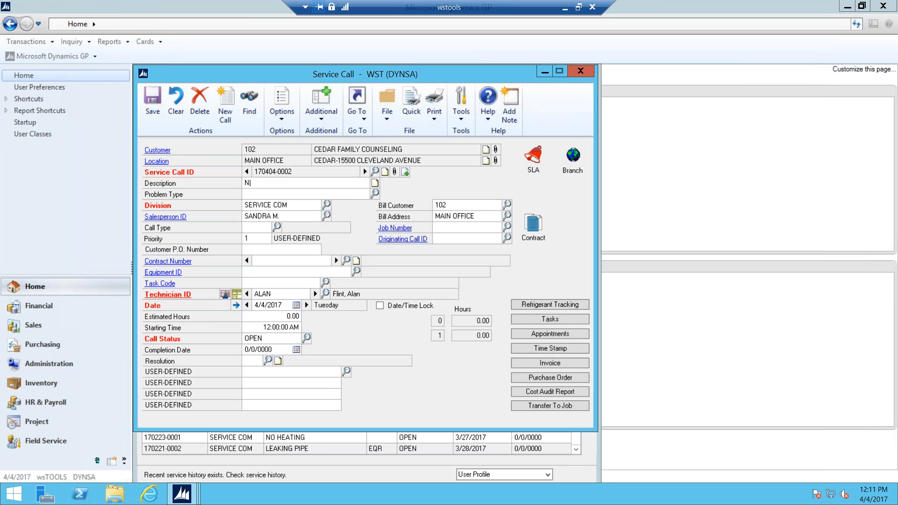
text(O COOLING)
click(376, 193)
drag(381, 240, 384, 270)
click(299, 286)
click(266, 154)
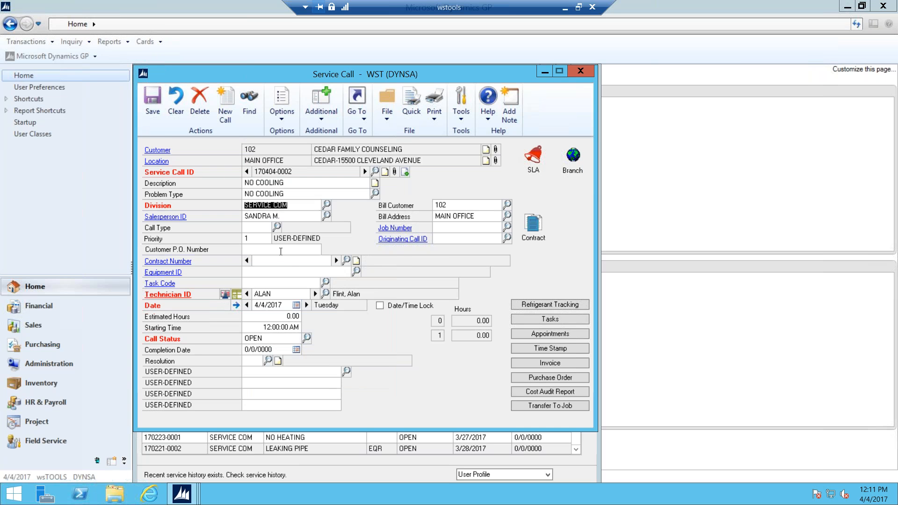
Step: Set 2 estimated hours and a 1400 starting time, then save the call
key(Tab)
key(Tab)
key(Tab)
key(Tab)
key(Tab)
key(Tab)
key(Tab)
key(Tab)
text(2)
key(Tab)
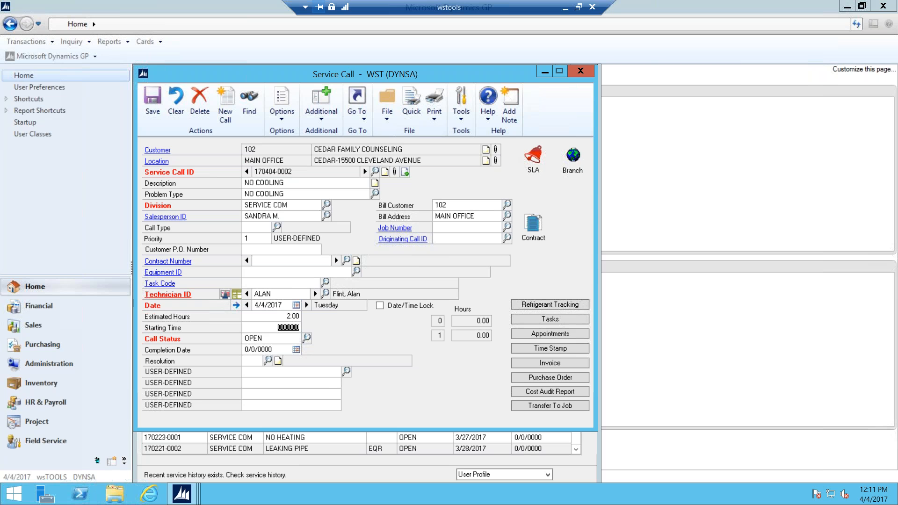
text(1400)
key(Tab)
click(151, 100)
click(320, 117)
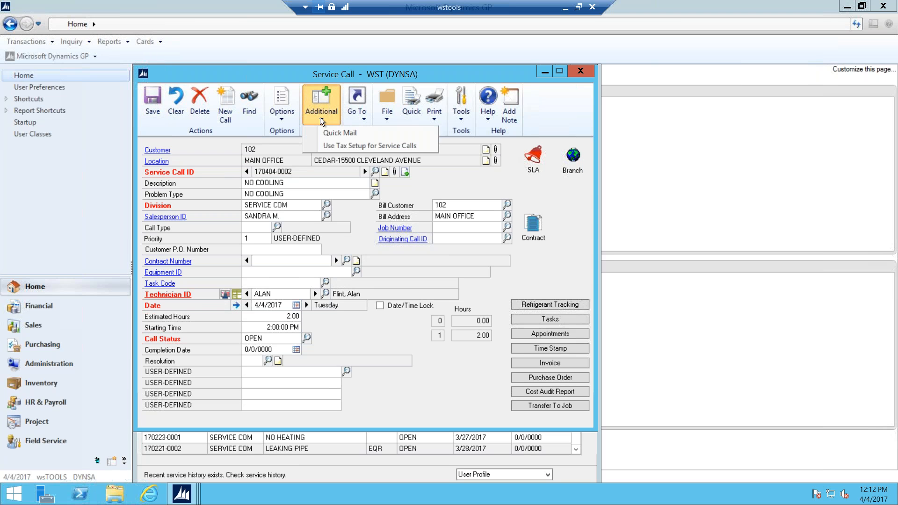
Step: In Quick Mail for the new call, select Workorder 1 and open its e-mail options
click(339, 134)
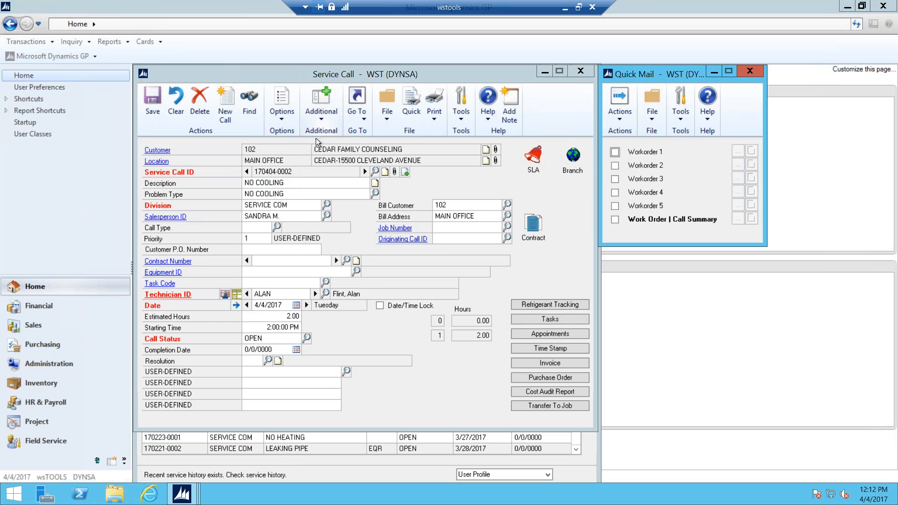
click(614, 153)
click(737, 150)
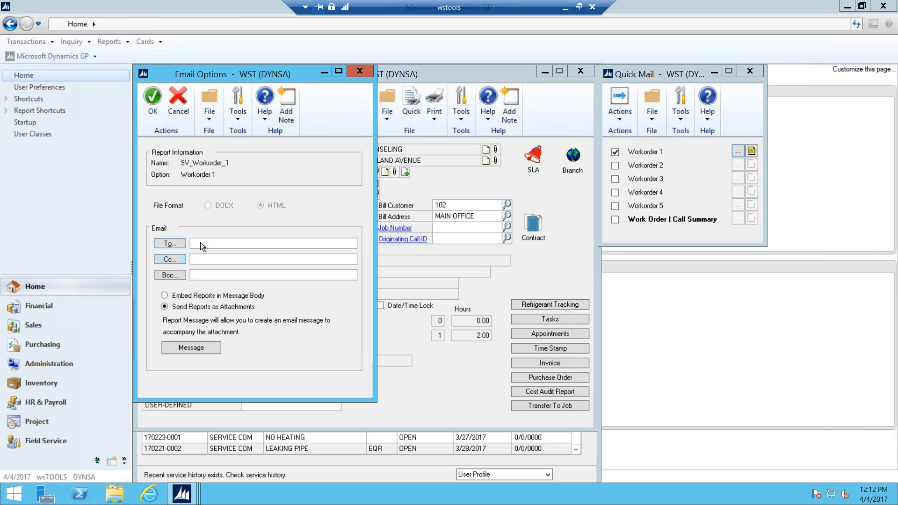
Step: Enter the recipient's e-mail address in To and resolve it to the matching contact
click(193, 244)
click(204, 260)
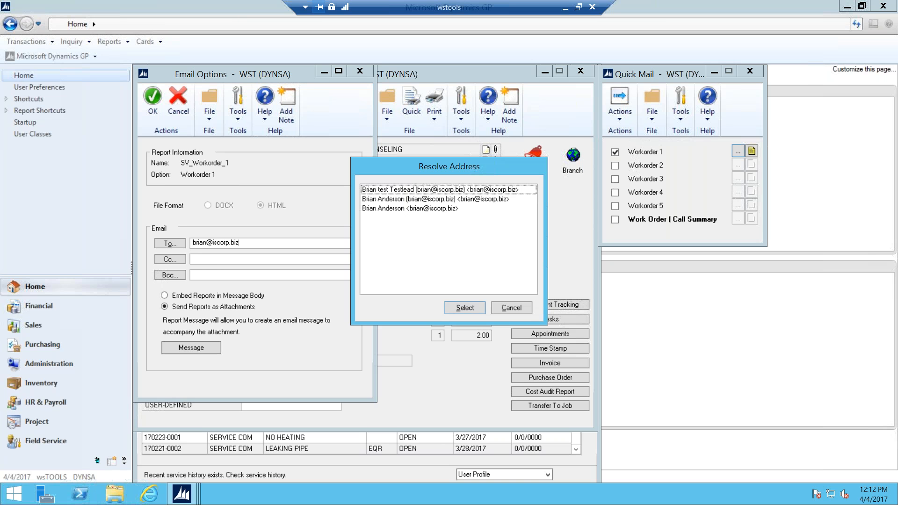
click(412, 209)
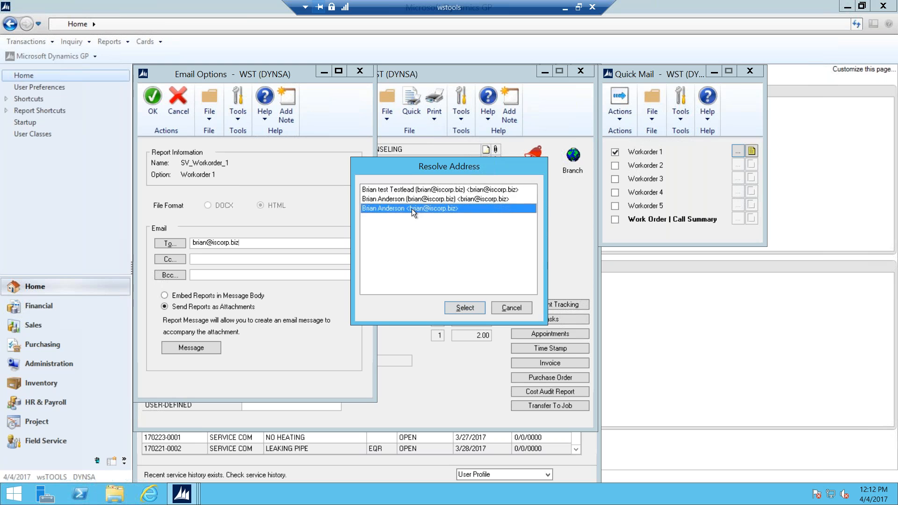
click(465, 307)
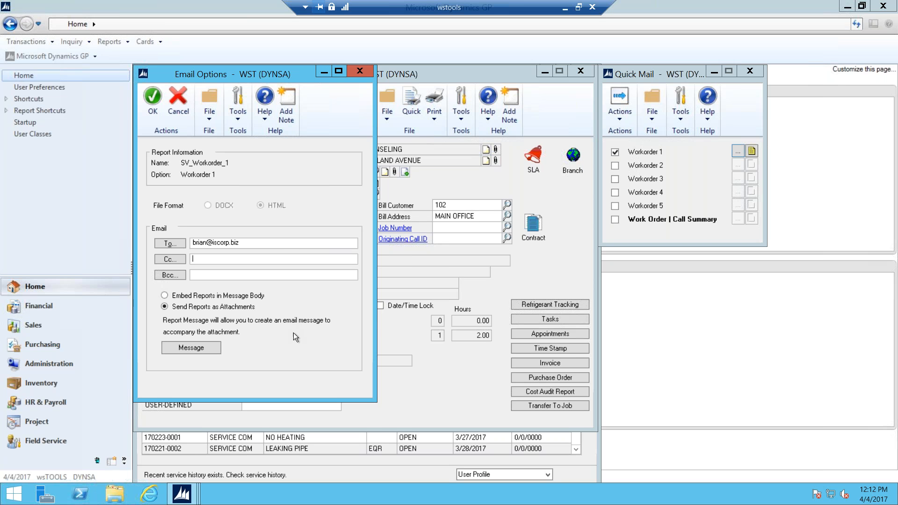
click(190, 346)
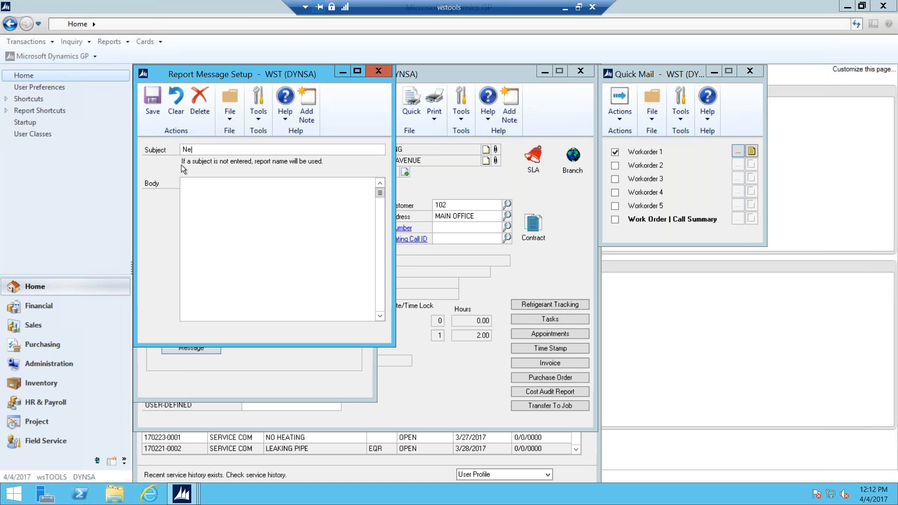
Step: Enter subject 'New Service call' and a body note announcing the new service call
text(New Se)
text(rver)
key(BackSpace)
key(BackSpace)
text(ice call)
click(191, 185)
text(Alan, here is a new ser)
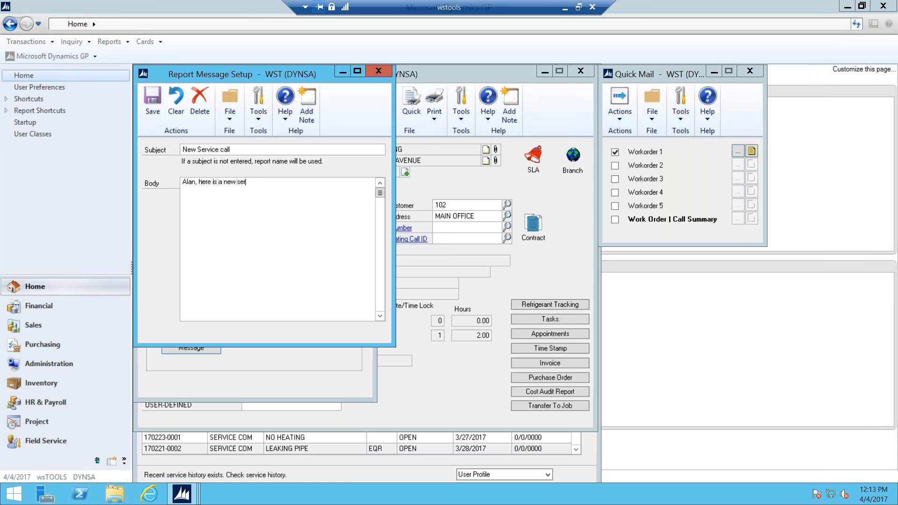
text(vice call.)
Step: Save the message, confirm the e-mail options, and send Workorder 1 via Quick Mail
click(147, 116)
click(154, 99)
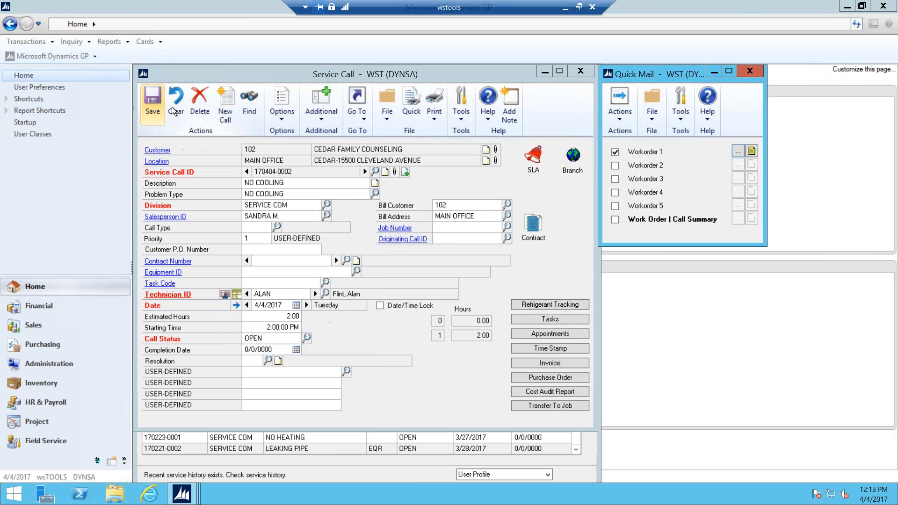
click(621, 117)
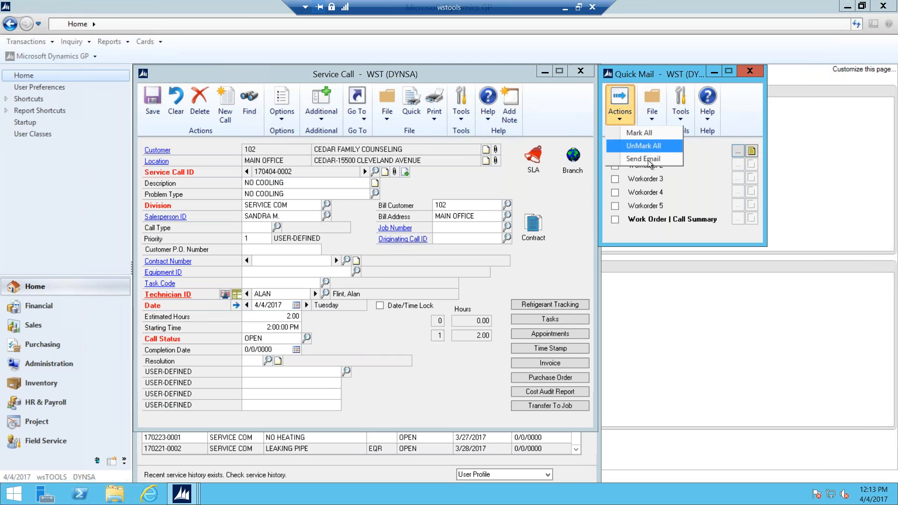
click(641, 160)
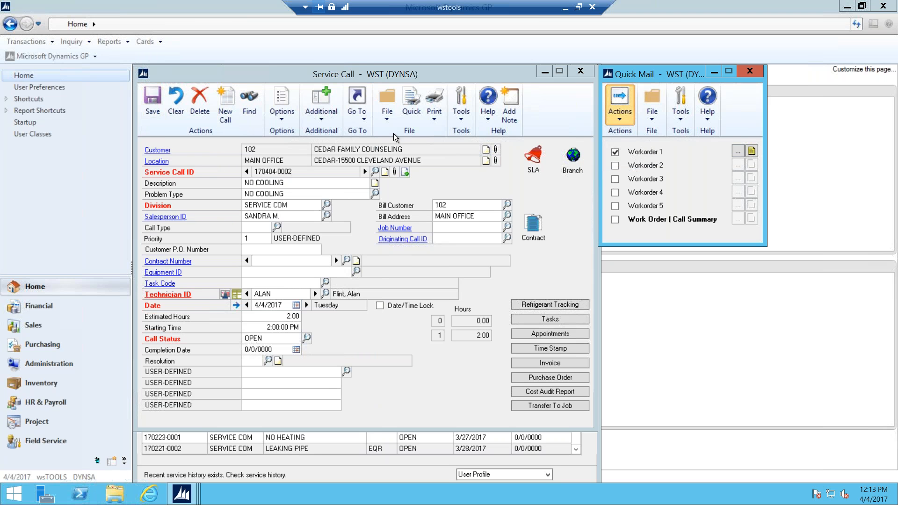
Step: In Outlook, close the previous message and open the 'New Service call' email
click(566, 10)
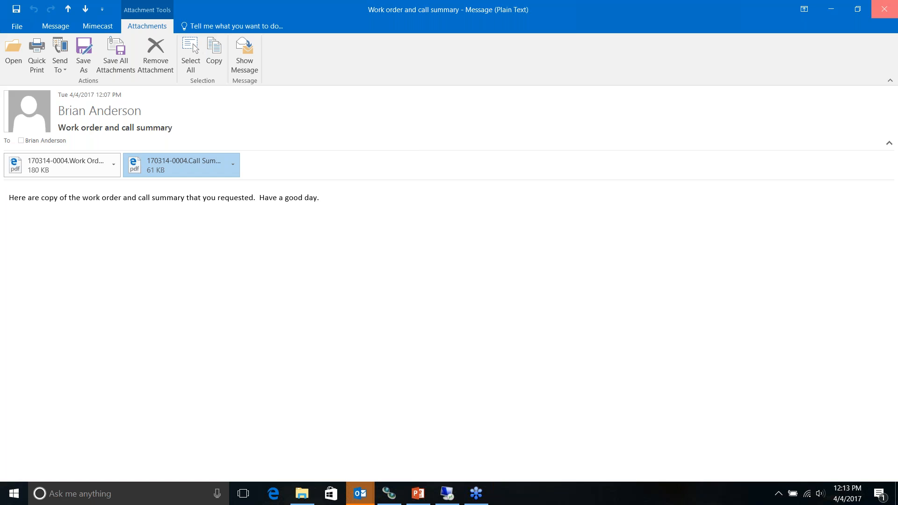
click(881, 12)
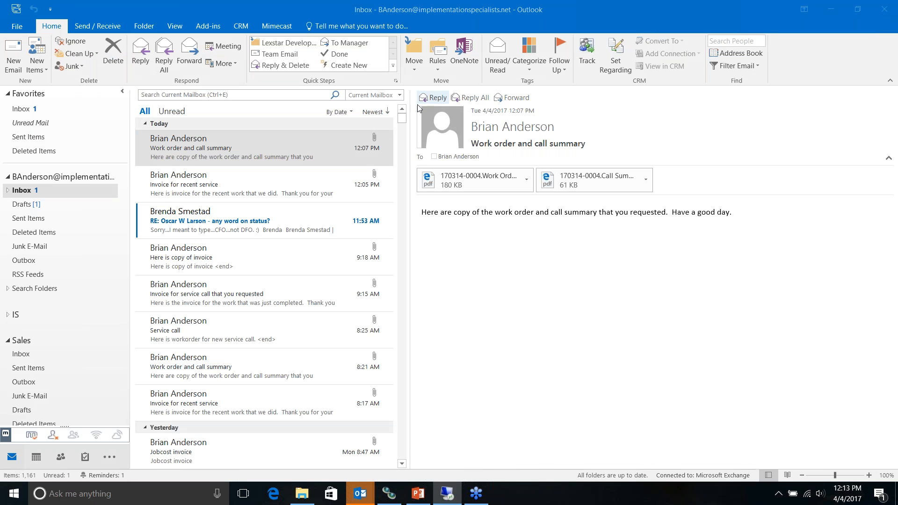
click(26, 191)
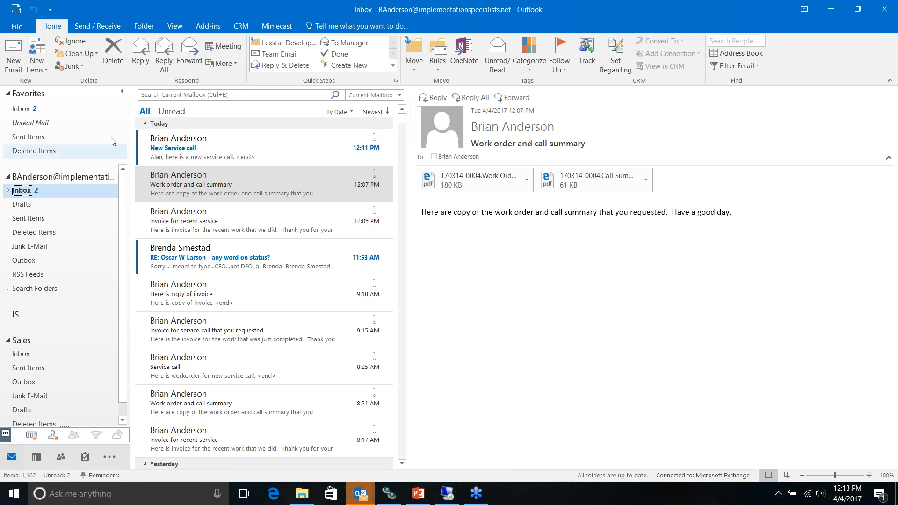
double_click(170, 156)
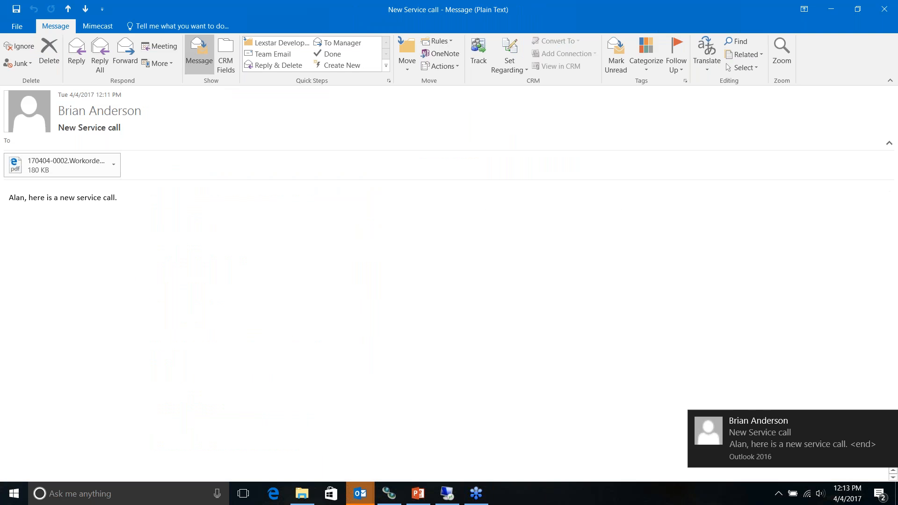
Step: Open the attached work order PDF, check it, then close the viewer and the message
double_click(17, 166)
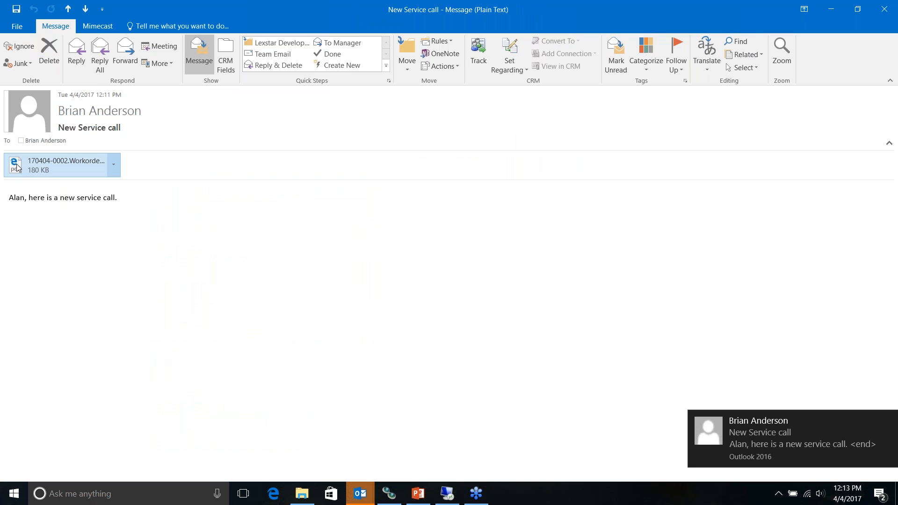
click(394, 272)
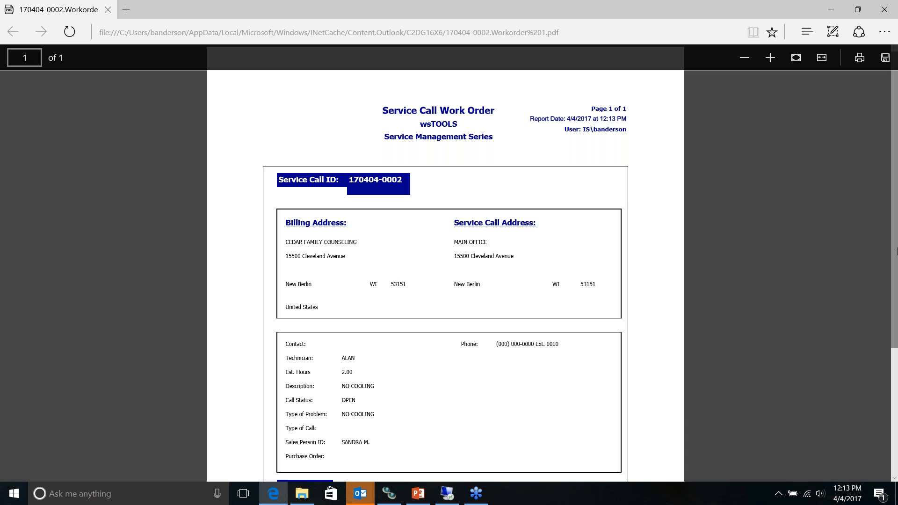
mouse_move(896, 230)
mouse_down()
mouse_move(896, 339)
mouse_move(896, 223)
mouse_up()
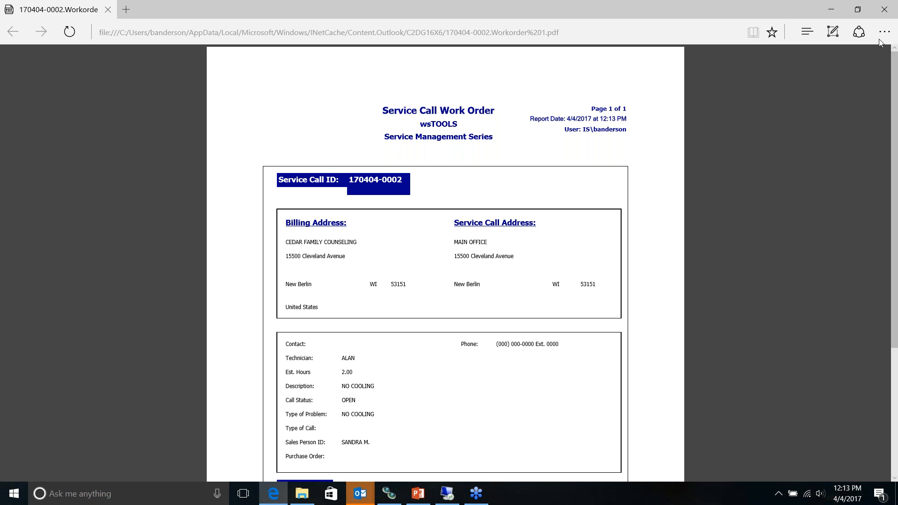
click(888, 10)
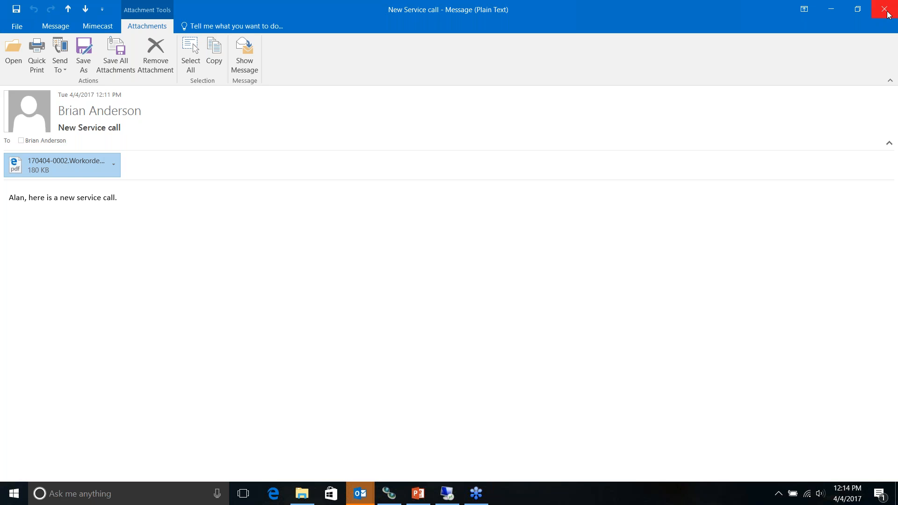
click(885, 7)
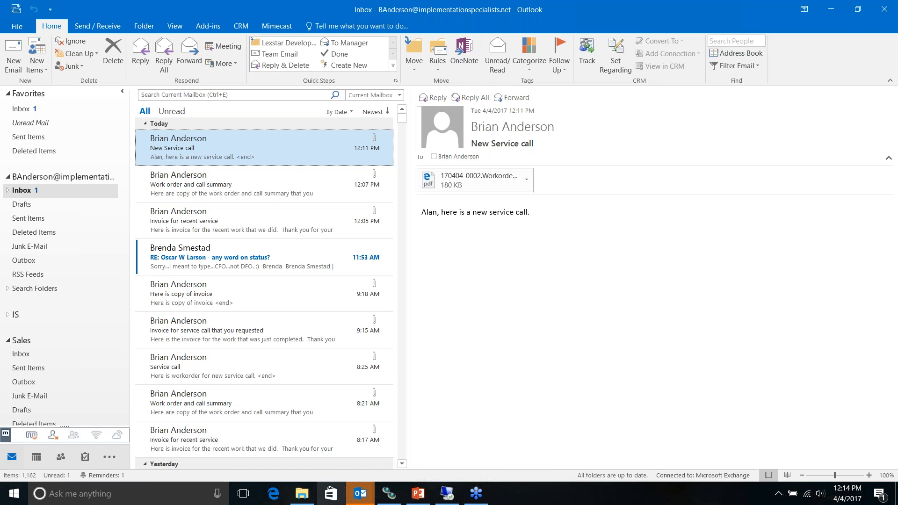
Step: Back in Dynamics GP, close Quick Mail and the service call record
click(448, 496)
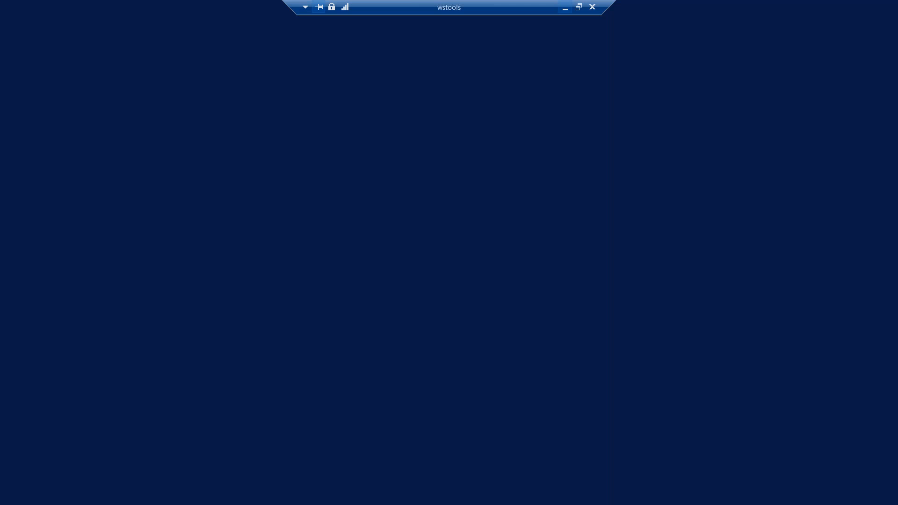
click(750, 72)
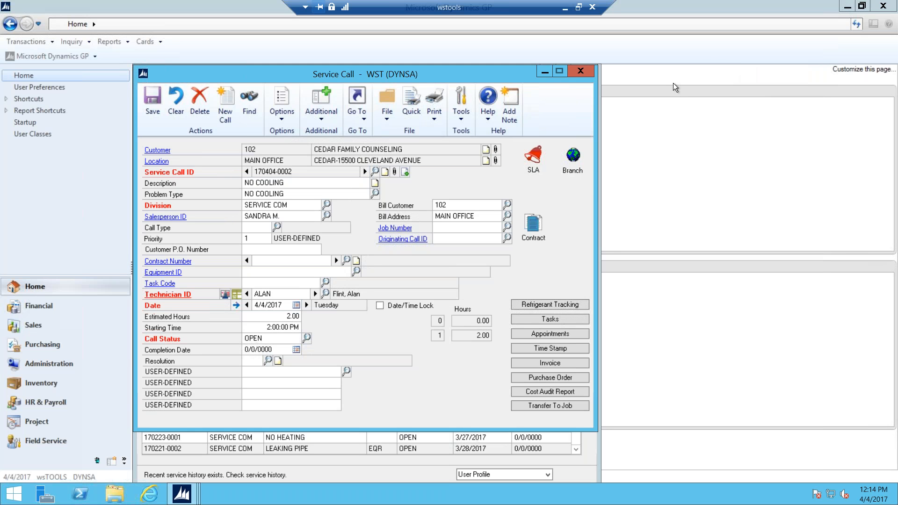
click(581, 72)
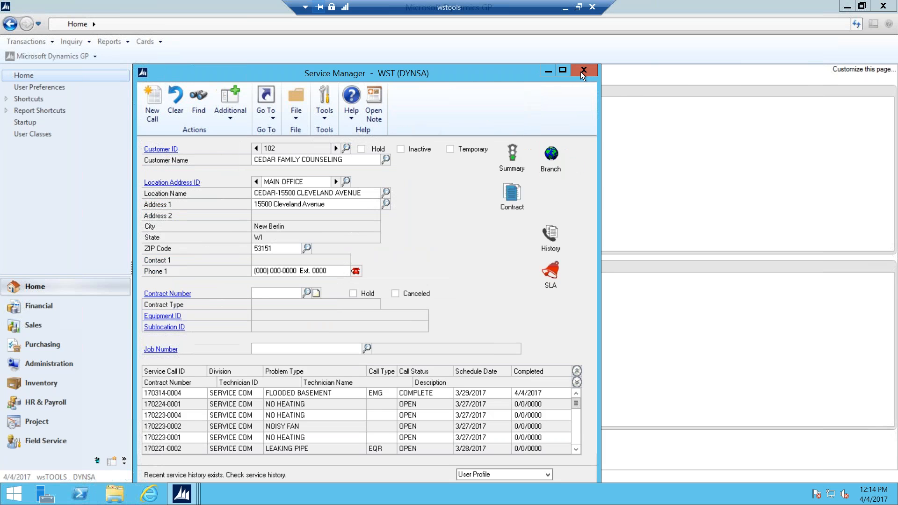
Step: Close Service Manager and search the wsTOOLS invoice Quick Find for 318
click(583, 70)
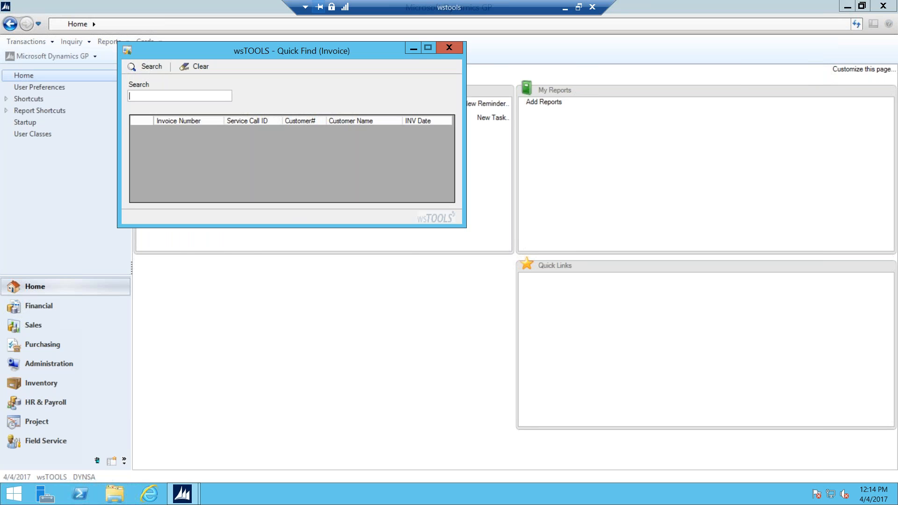
text(318)
click(156, 66)
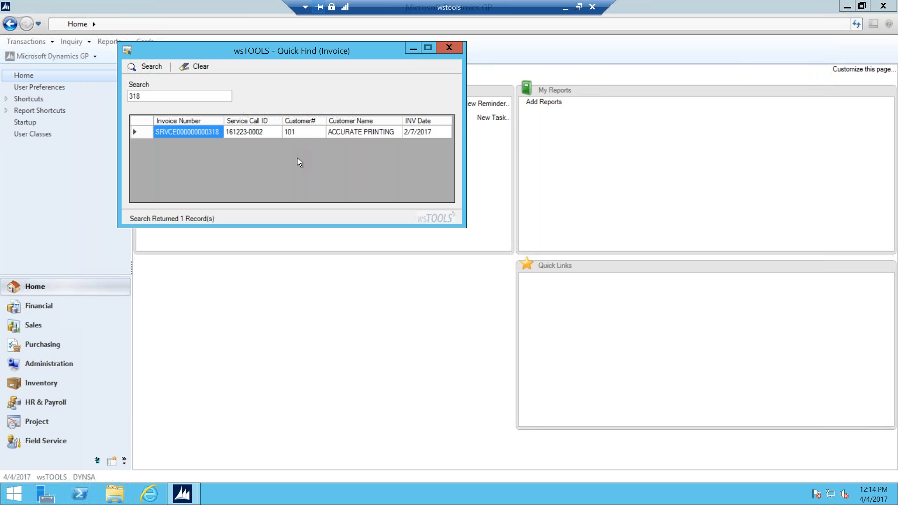
click(142, 131)
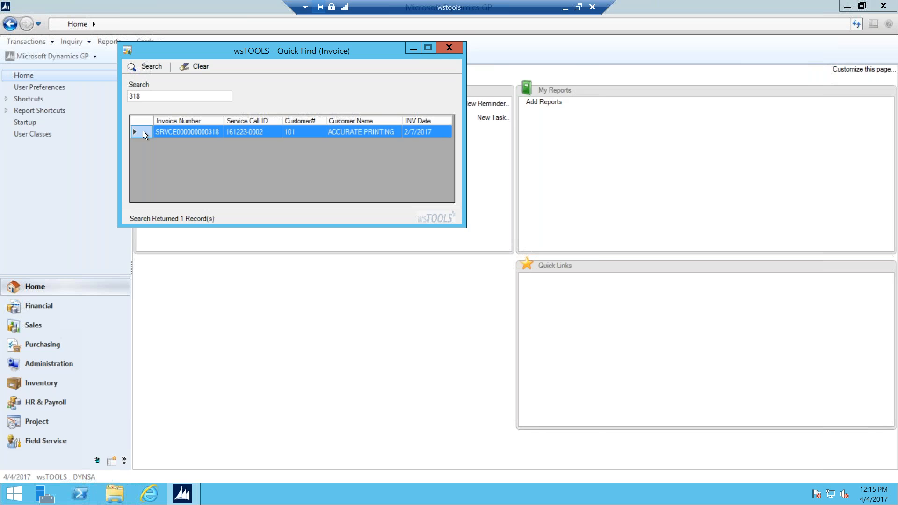
double_click(142, 130)
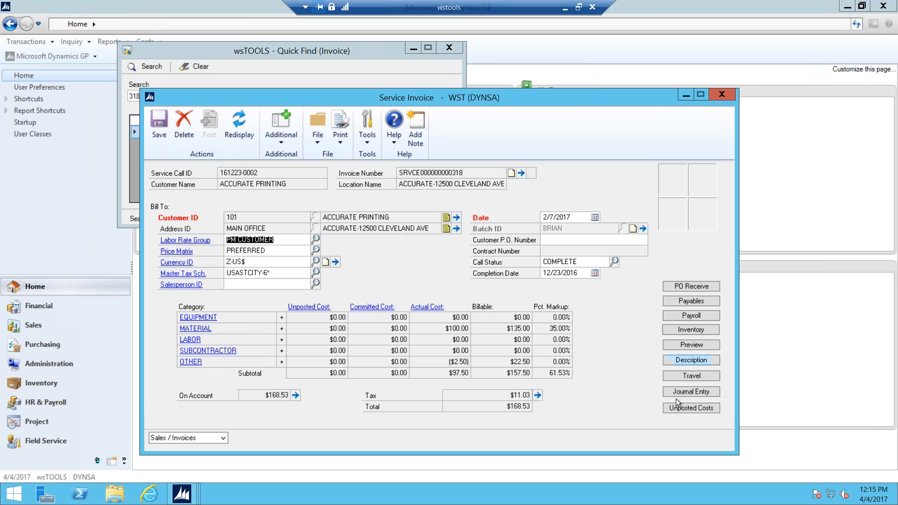
click(279, 141)
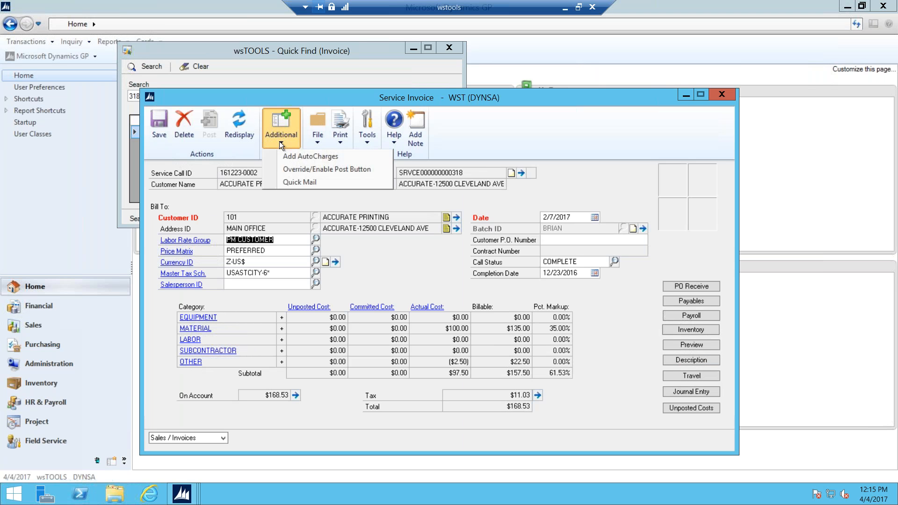
click(301, 182)
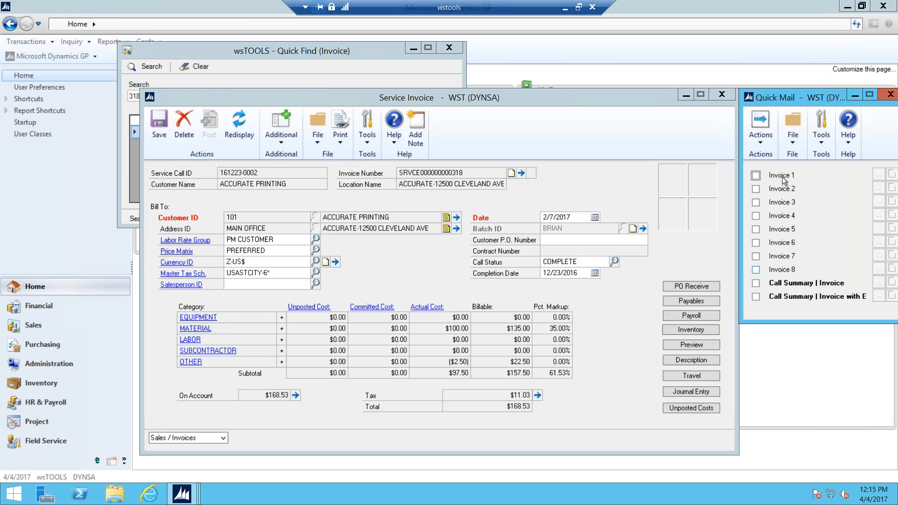
Step: Check Invoice 2 in Quick Mail, save its message settings, and send it by e-mail
click(756, 190)
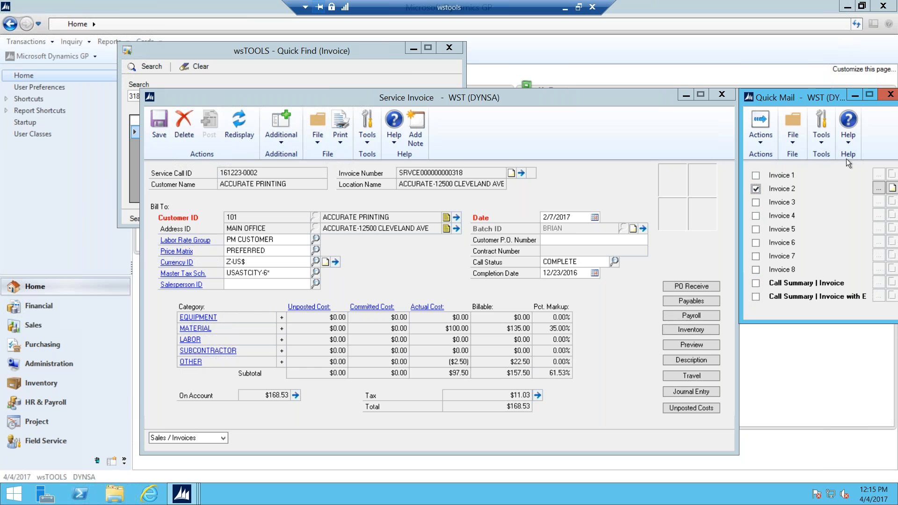
click(878, 188)
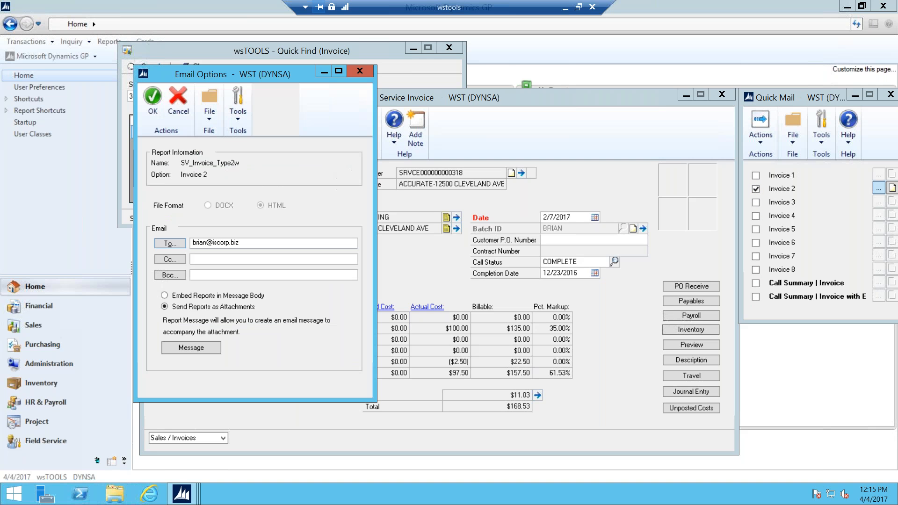
click(202, 346)
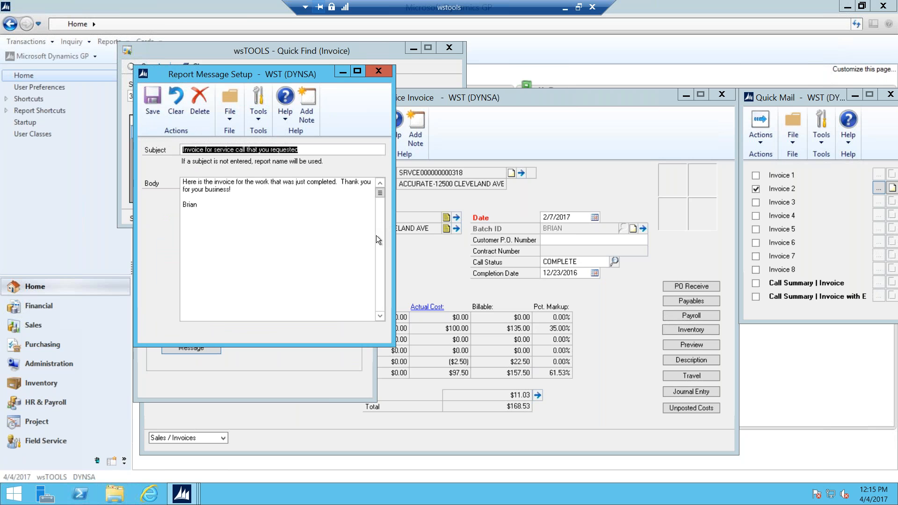
click(153, 97)
click(153, 99)
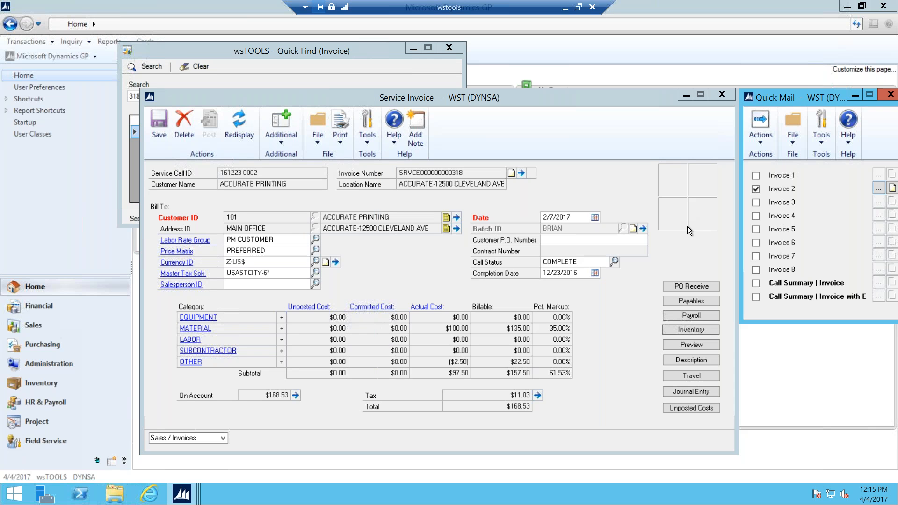
click(758, 141)
click(774, 183)
Step: Close the Quick Mail, Service Invoice, Service Call and invoice Quick Find windows
drag(807, 97, 665, 94)
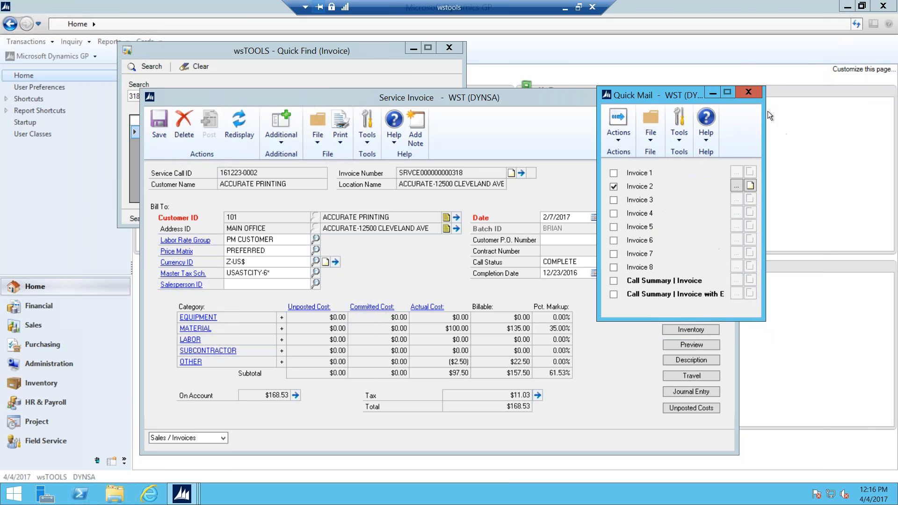
click(750, 91)
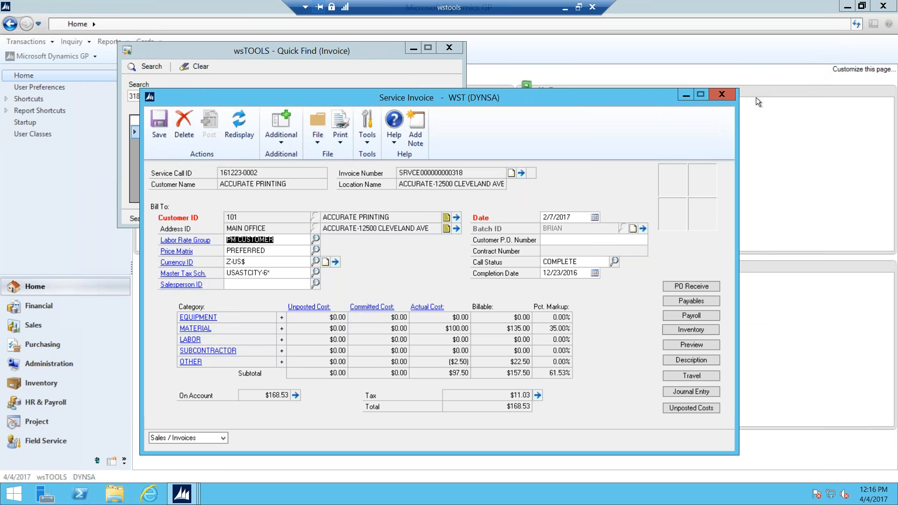
click(720, 94)
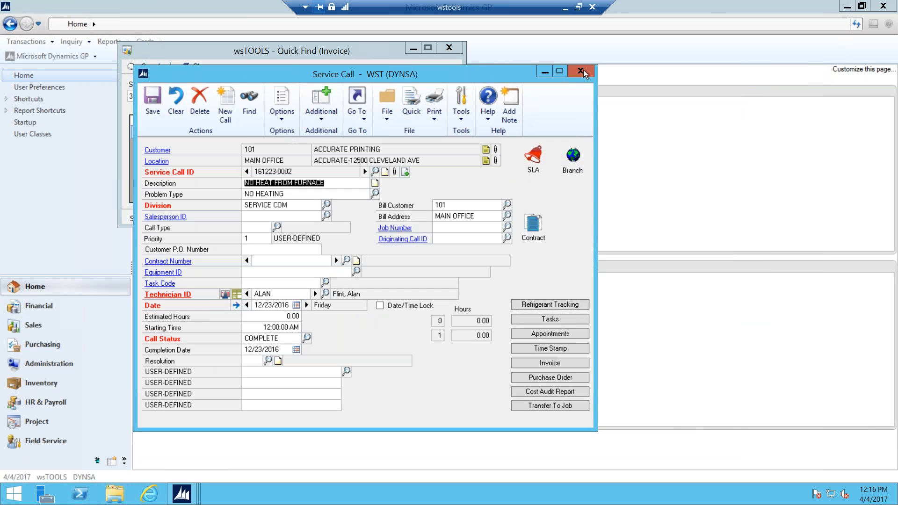
click(583, 70)
click(449, 48)
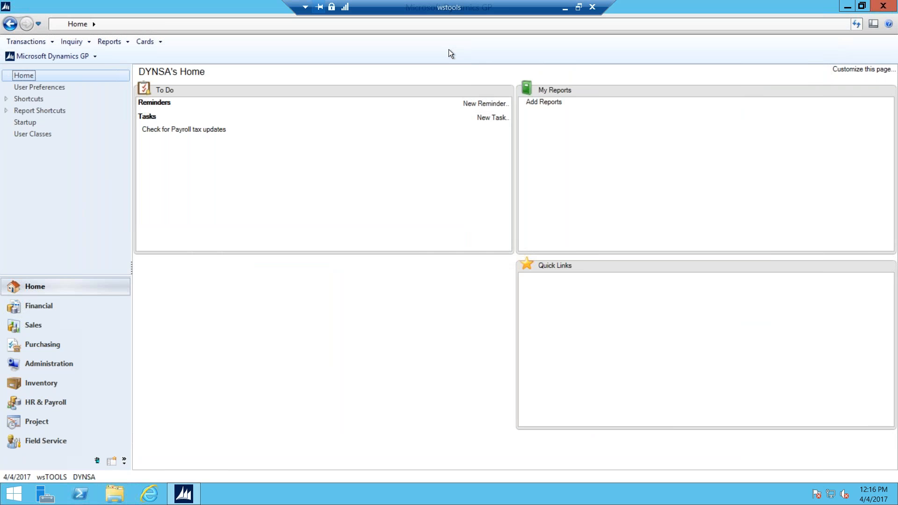
Step: In Outlook, open the latest 'Invoice for service call that you requested' email
click(565, 8)
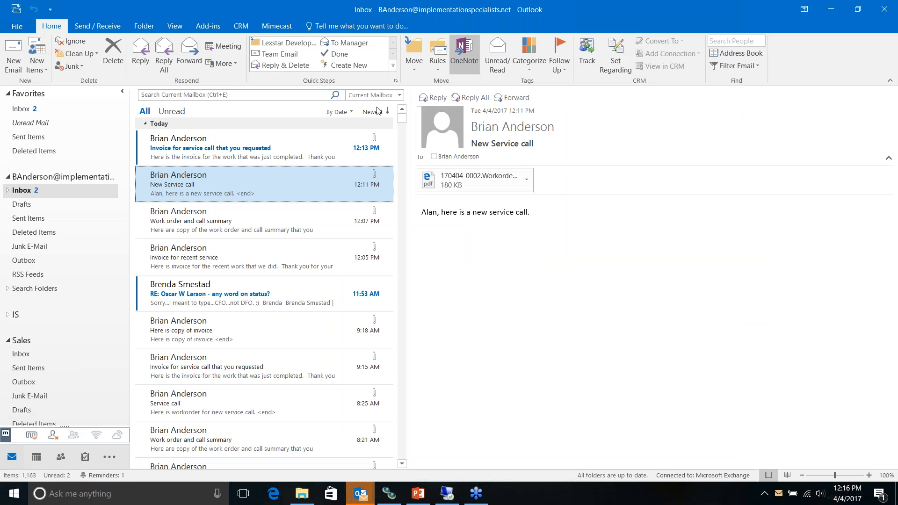
click(206, 160)
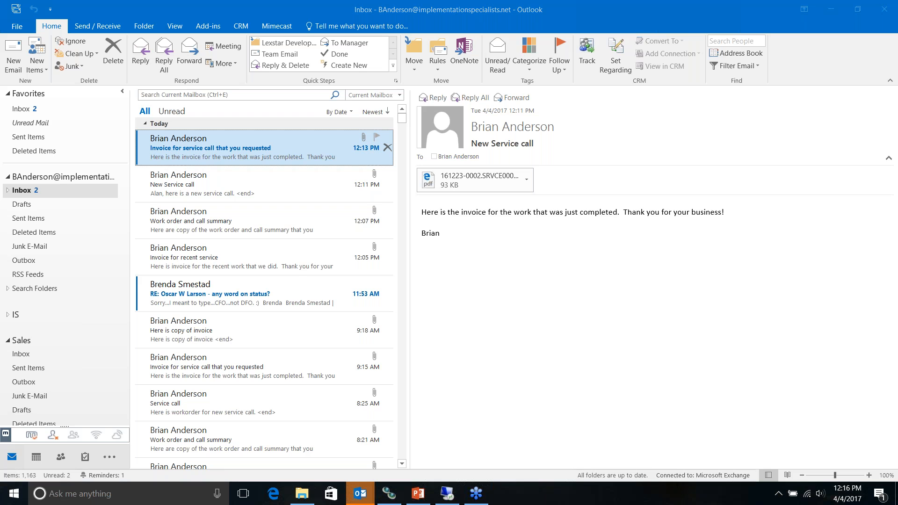
double_click(206, 160)
Step: View the attached invoice PDF, close it, and return to the Dynamics GP session
double_click(18, 169)
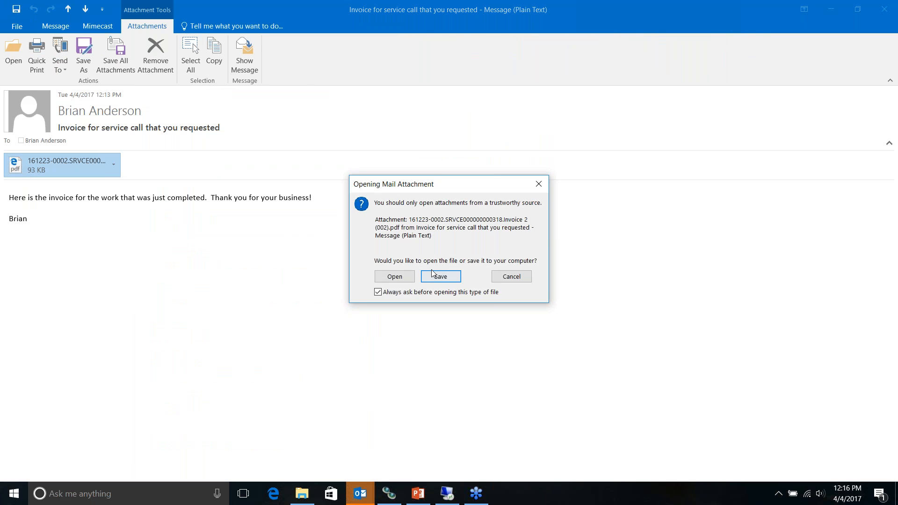
click(393, 276)
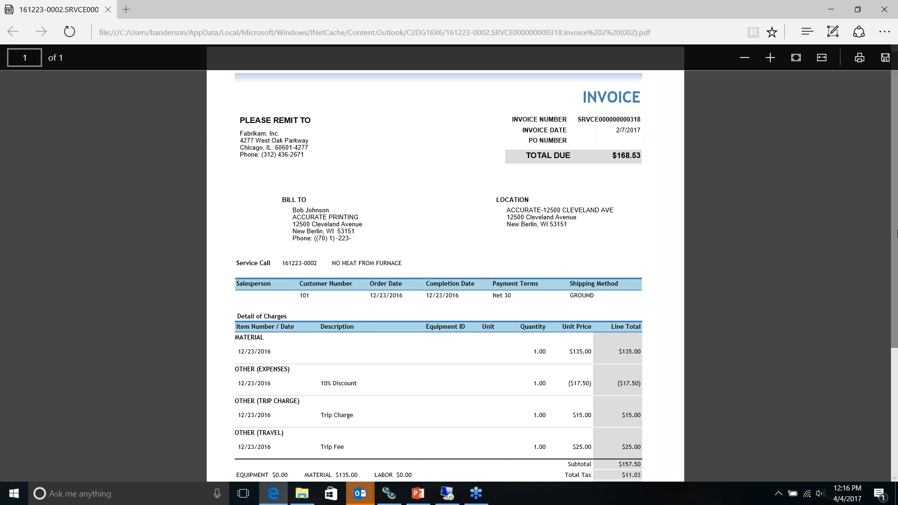
mouse_move(893, 234)
mouse_down()
mouse_move(884, 367)
mouse_move(889, 248)
mouse_up()
click(887, 13)
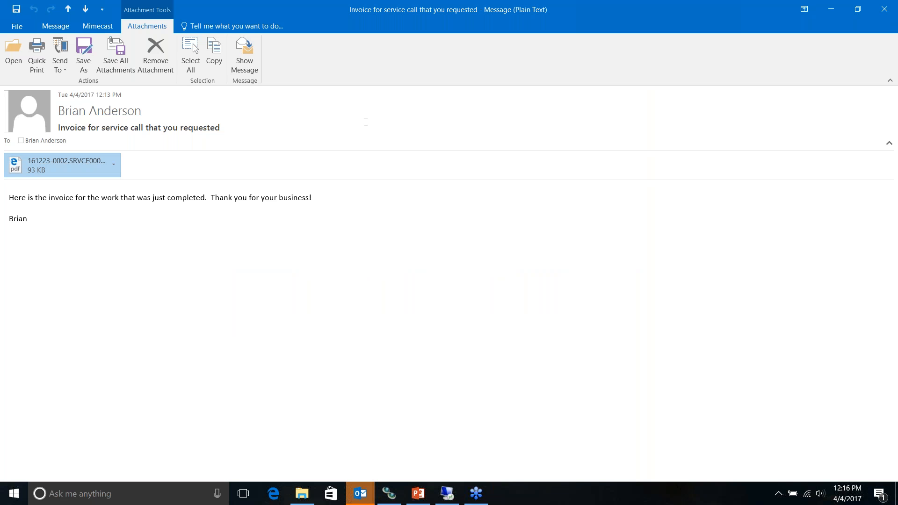
mouse_move(447, 493)
click(467, 481)
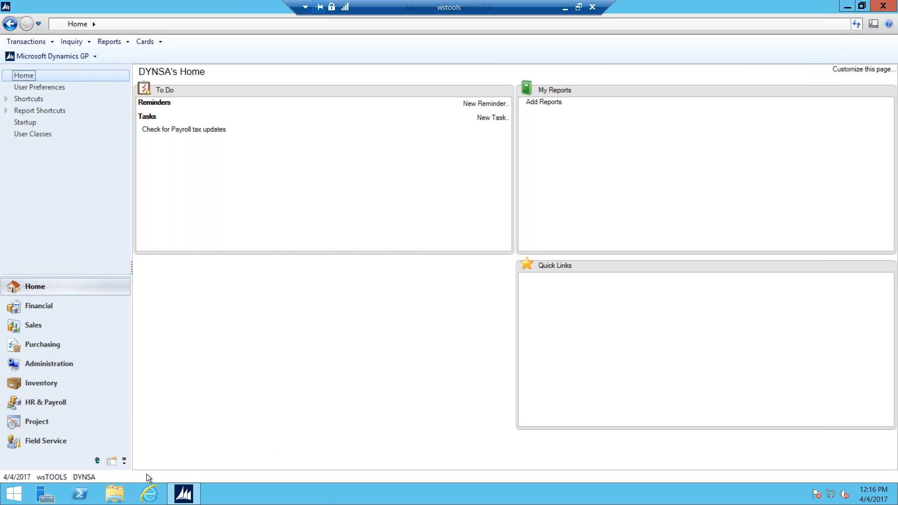
Step: Start job invoice JC10025 for job 1001 in batch BRIAN with a $1,000.00 miscellaneous charge
click(111, 462)
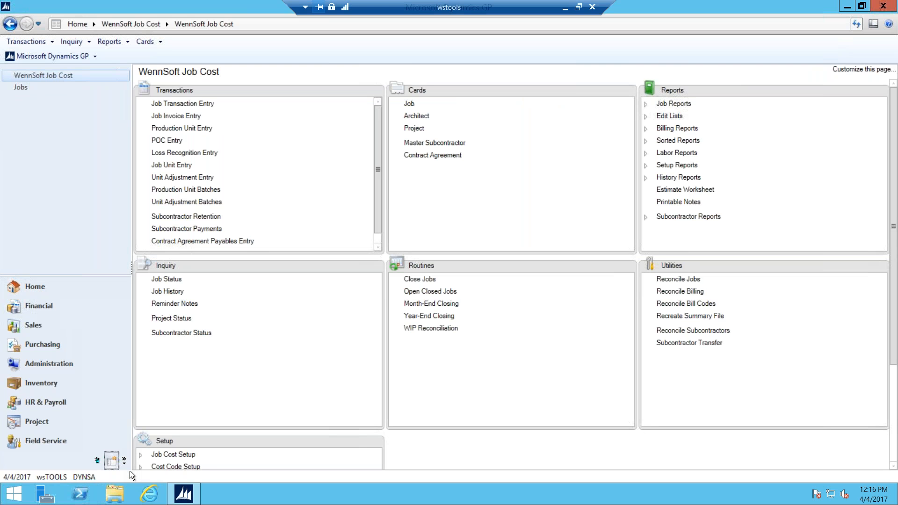
click(171, 116)
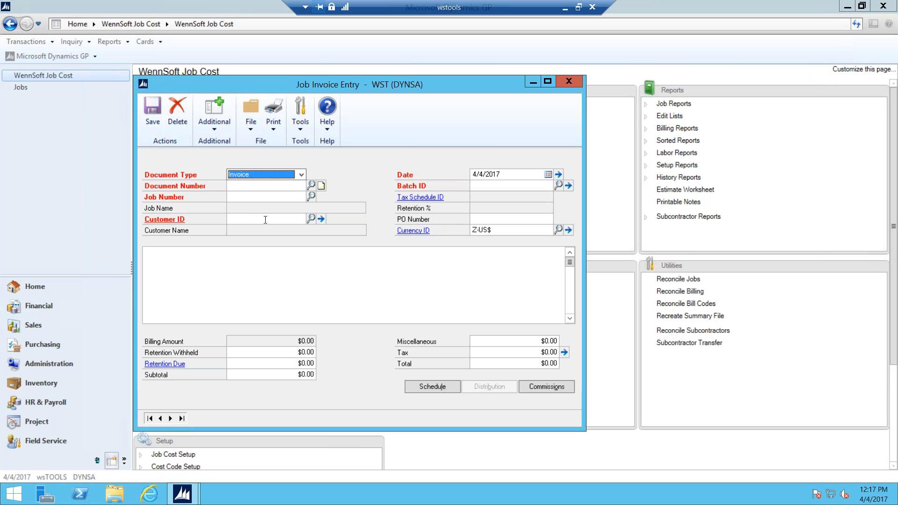
key(Tab)
key(Tab)
text(1001)
key(Tab)
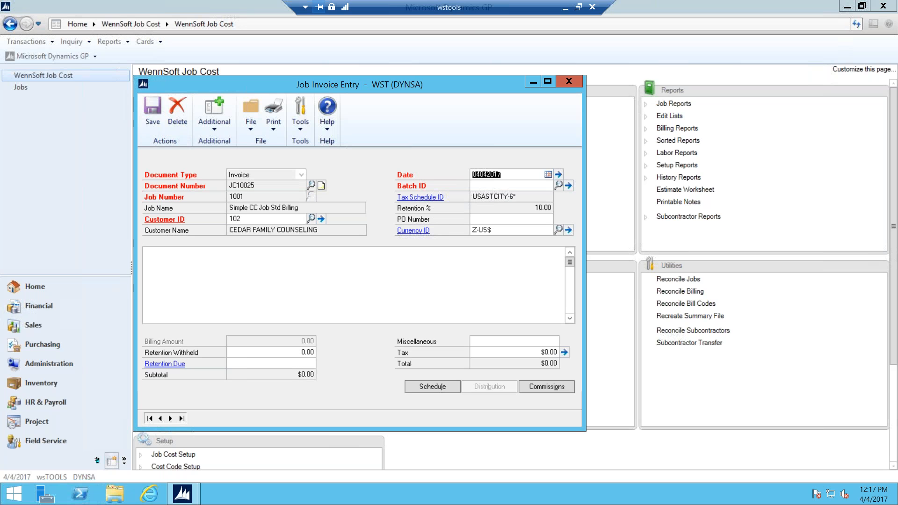
click(483, 186)
text(BRIAN)
key(Tab)
key(Tab)
key(Tab)
key(Tab)
key(Tab)
text(.01)
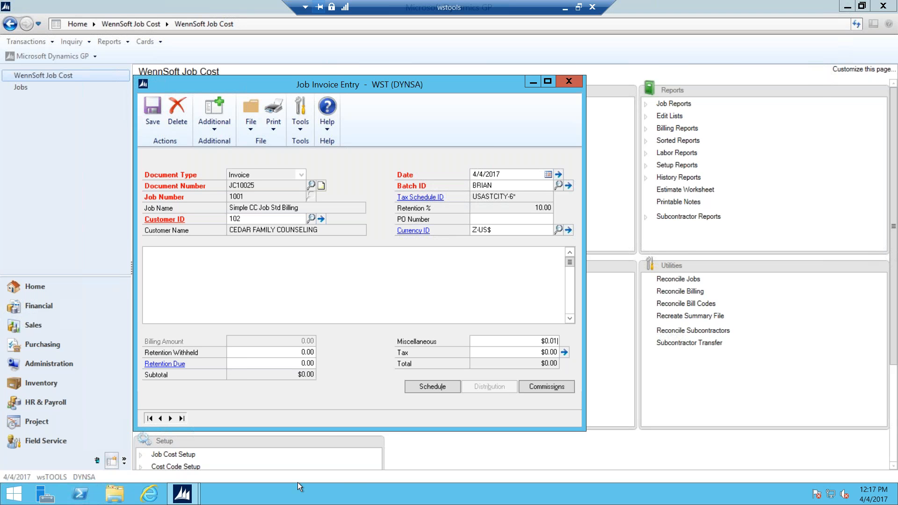
text(000.)
text(0)
text(00)
key(BackSpace)
key(Tab)
Step: Save the job invoice, then look up JC10025 and reload it
click(153, 108)
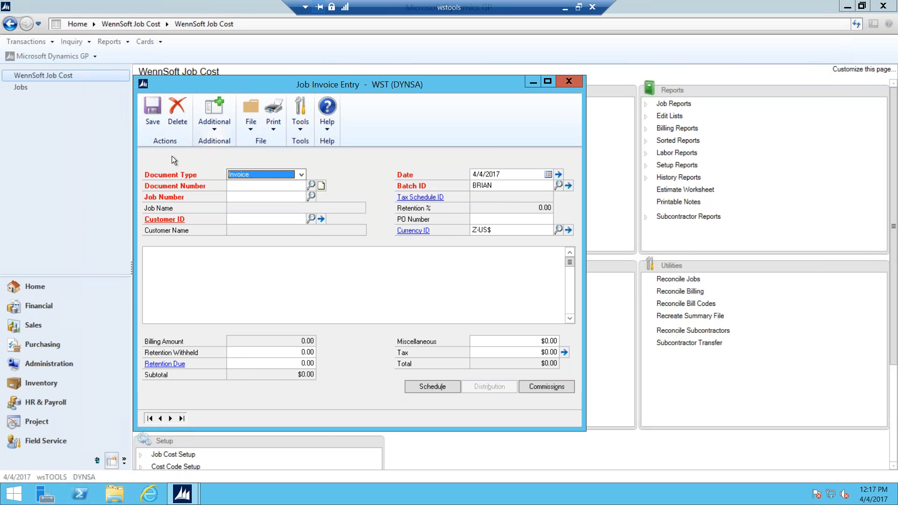
click(311, 185)
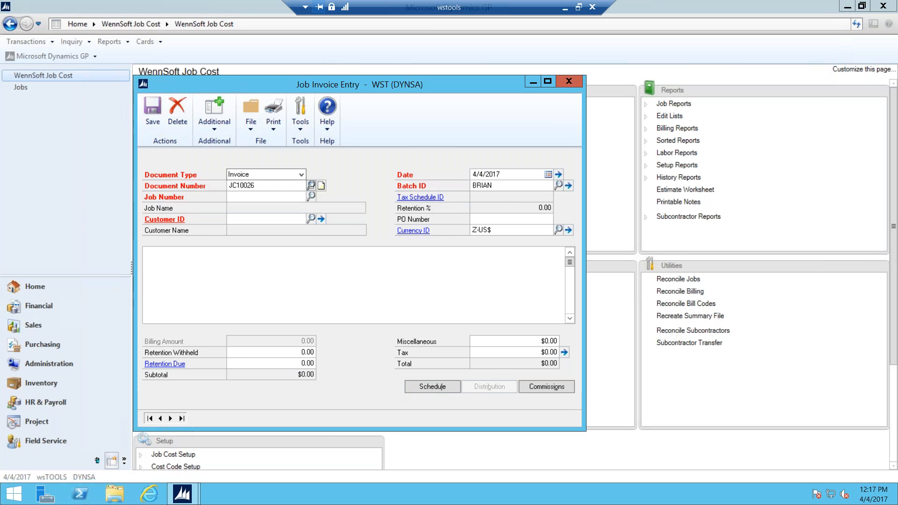
click(202, 293)
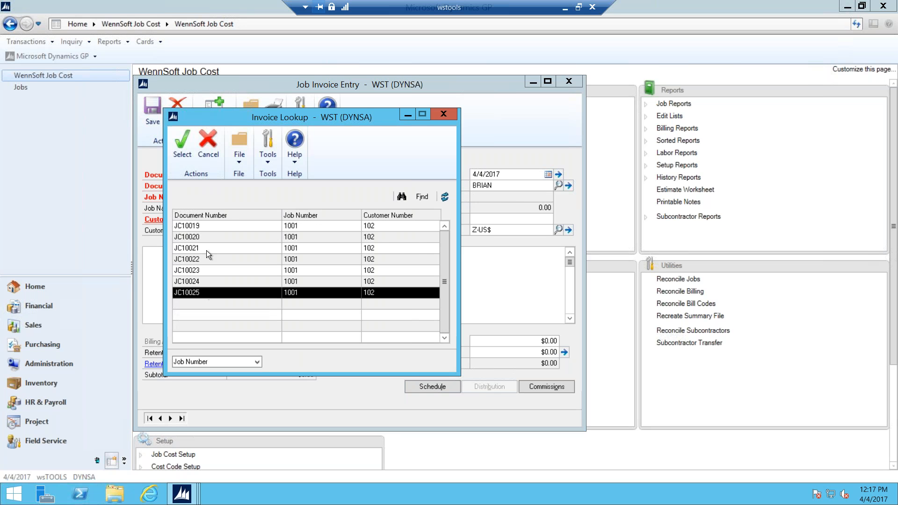
click(184, 152)
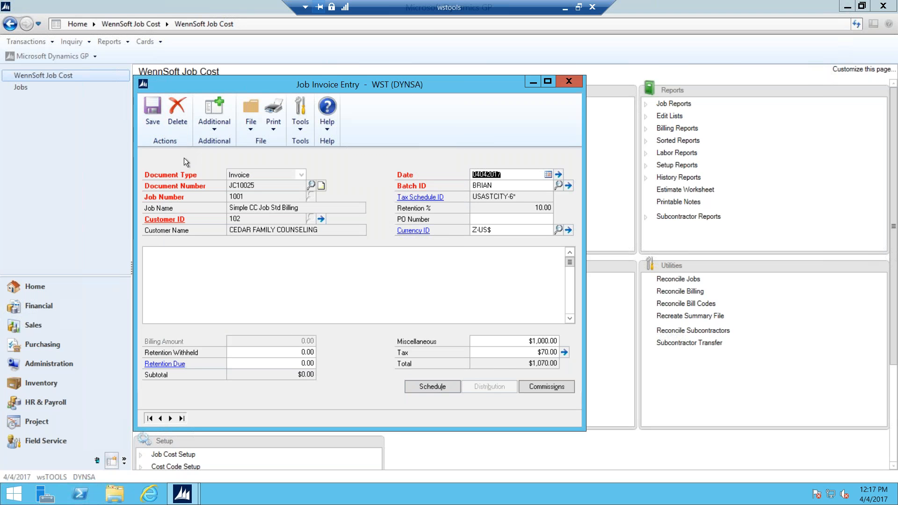
Step: In Quick Mail for JC10025, include the Graphic Invoice and save its email subject and body
click(216, 128)
click(233, 143)
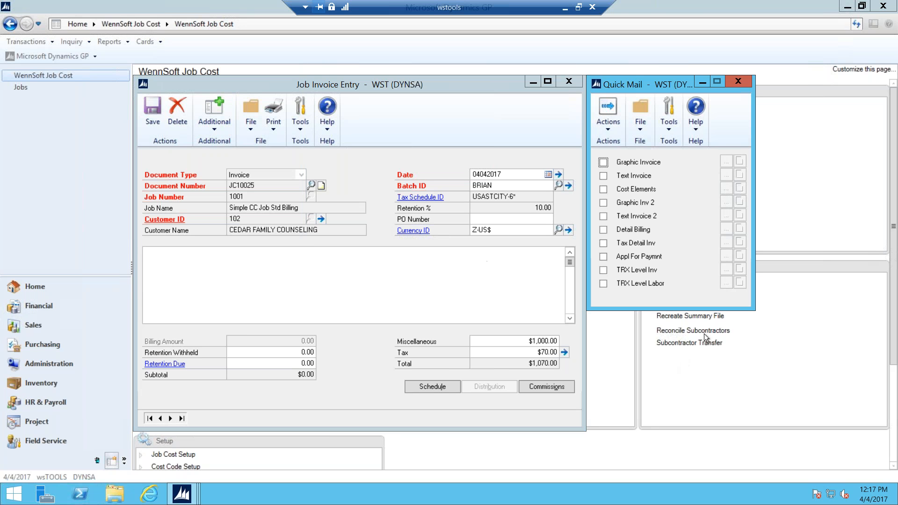
click(603, 163)
click(725, 162)
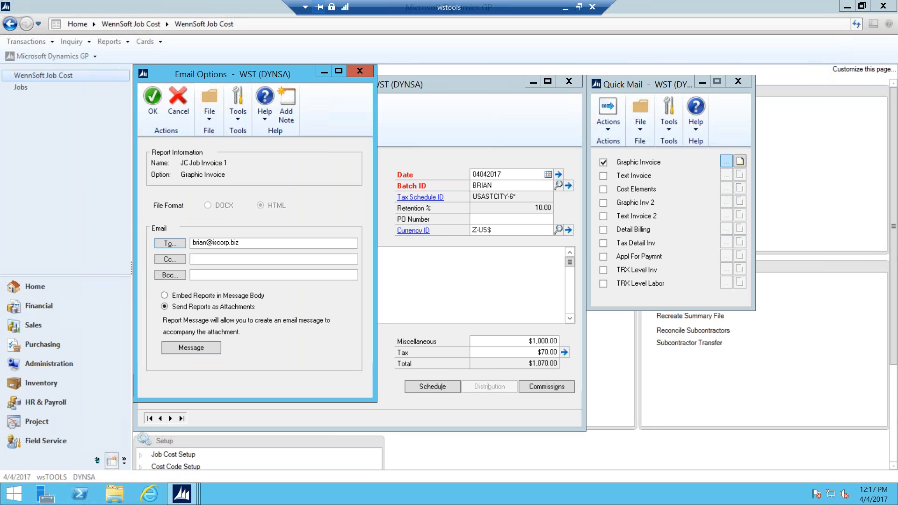
click(198, 347)
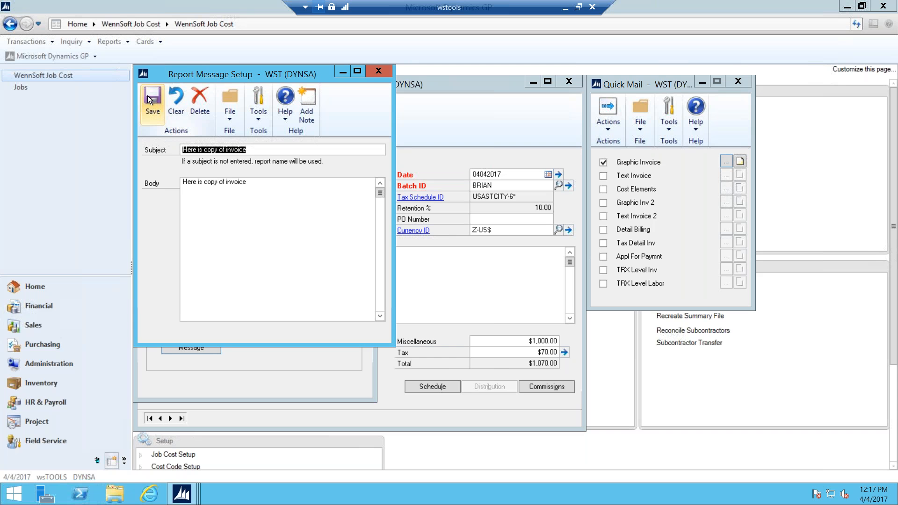
click(152, 106)
click(153, 99)
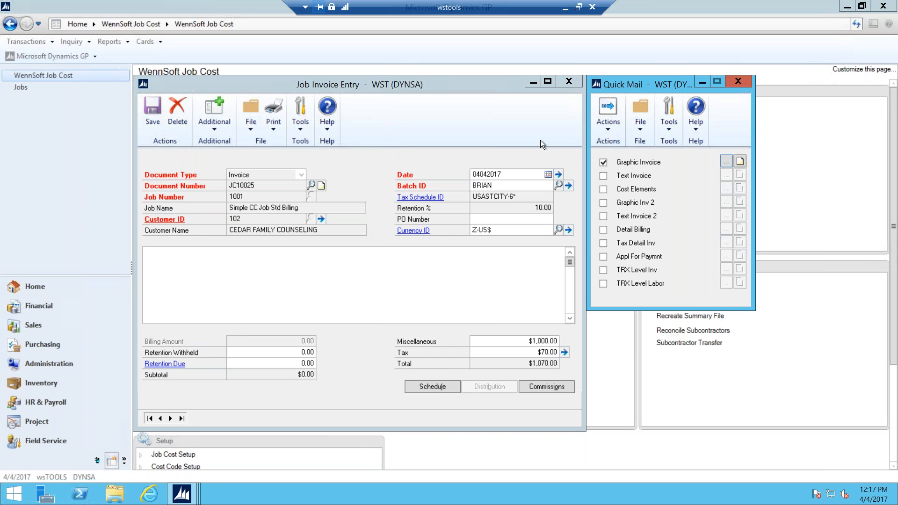
click(609, 127)
Step: Send the Graphic Invoice email for JC10025 from Quick Mail
click(619, 169)
mouse_move(888, 27)
Step: In local Outlook, close the earlier message and open the new 12:15 PM invoice email
click(564, 8)
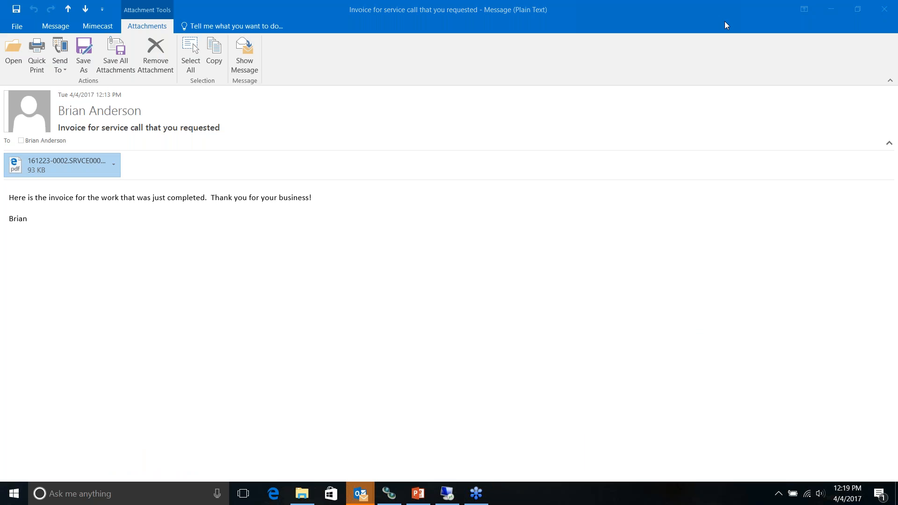
click(884, 9)
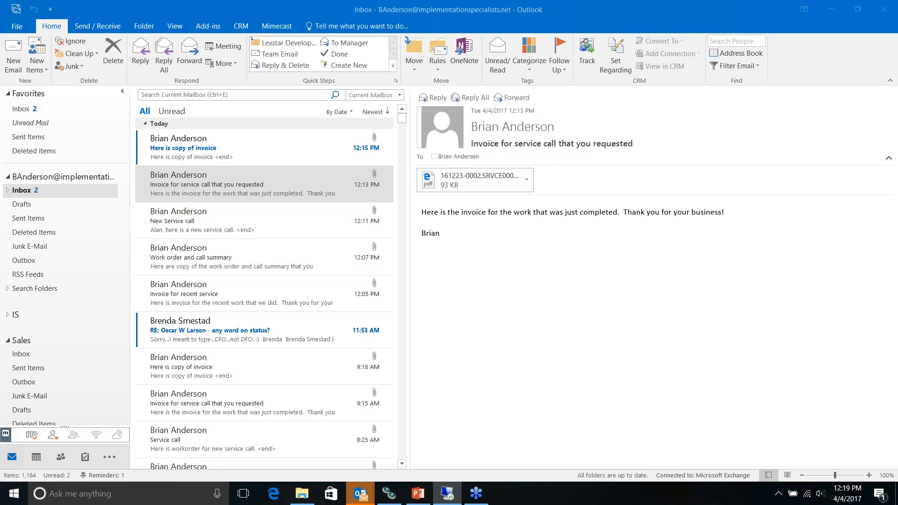
click(189, 153)
double_click(189, 152)
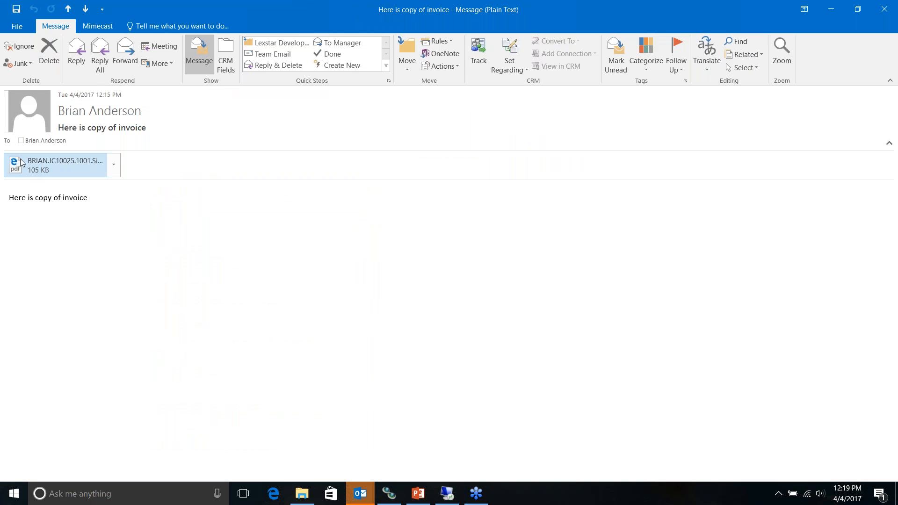
Step: View the attached job invoice PDF, close it, and switch to the QuickMail presentation
double_click(17, 169)
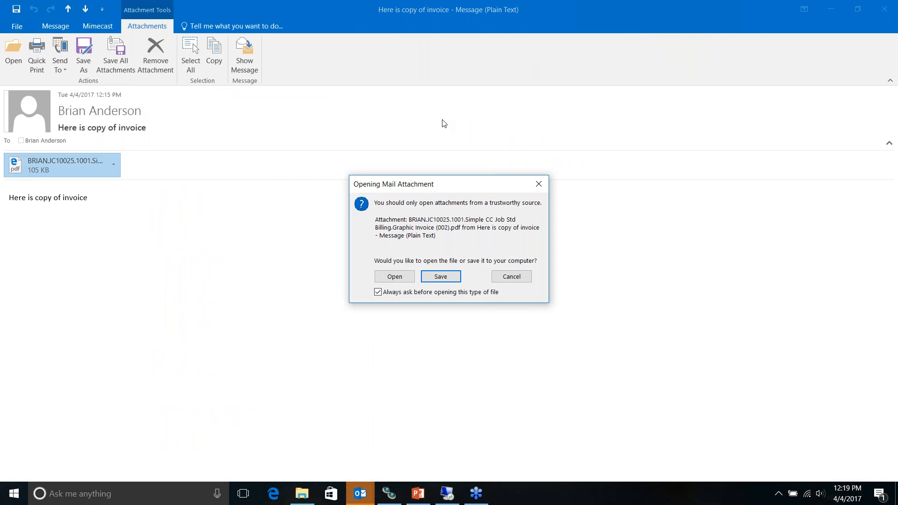
click(394, 277)
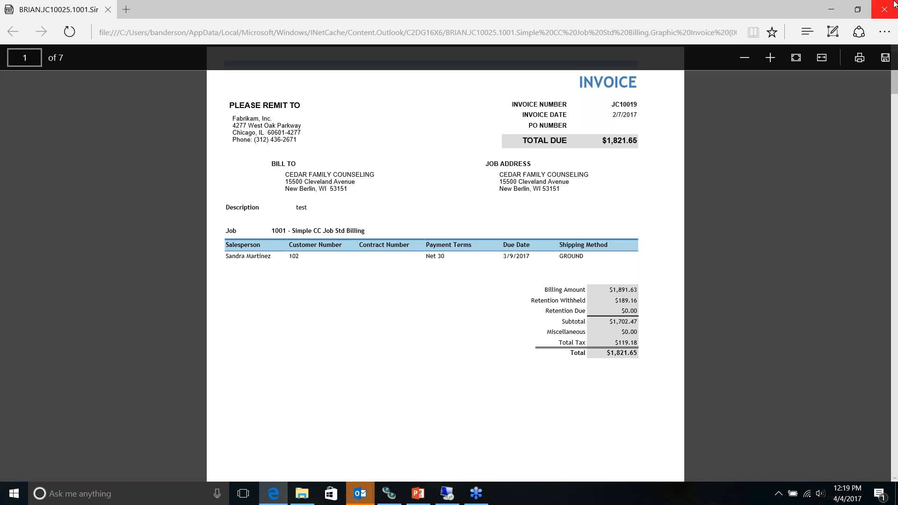
click(886, 12)
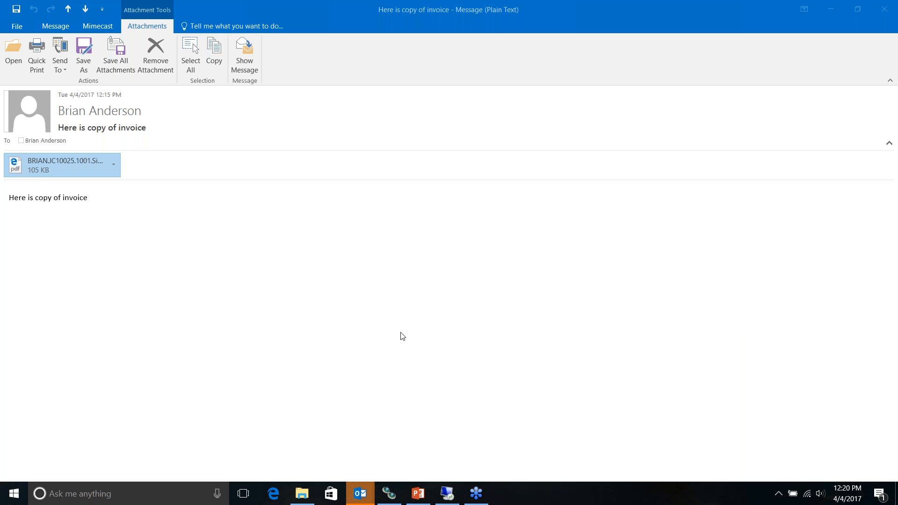
click(419, 499)
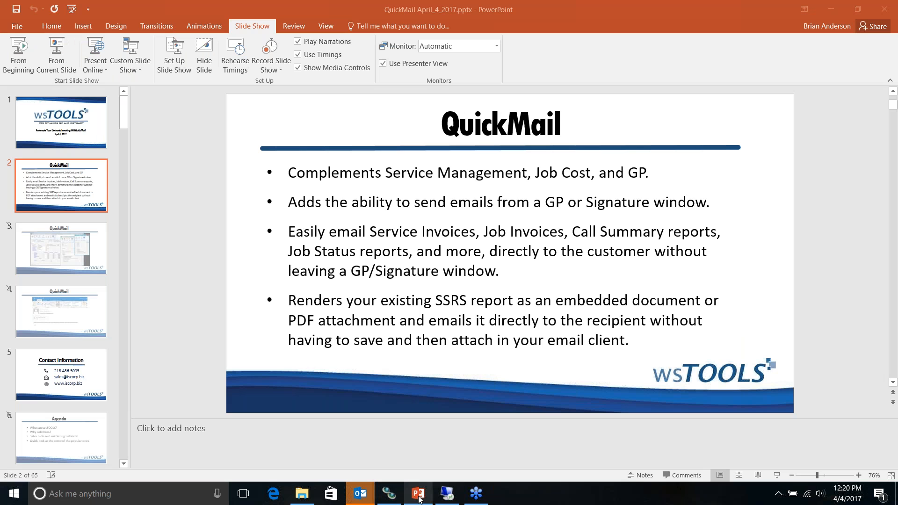
Step: Select slide 5, Contact Information, and run the slide show full screen
click(61, 374)
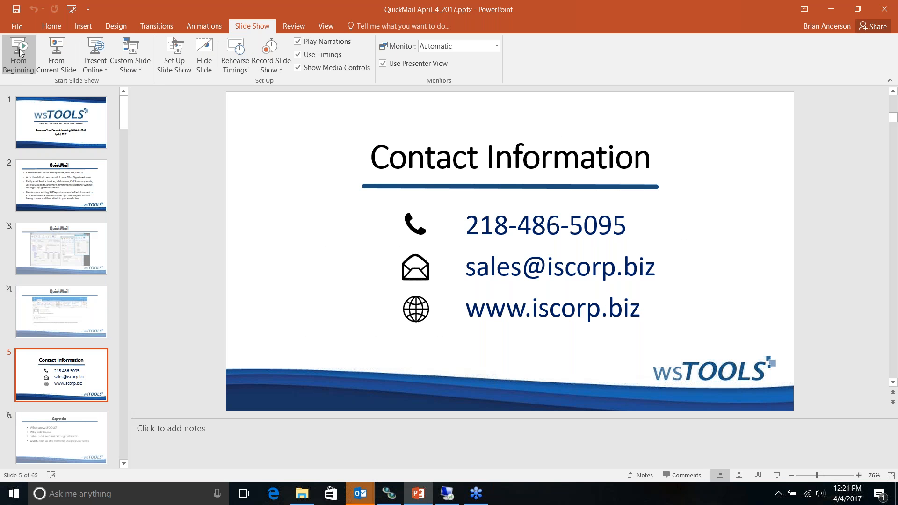
click(56, 56)
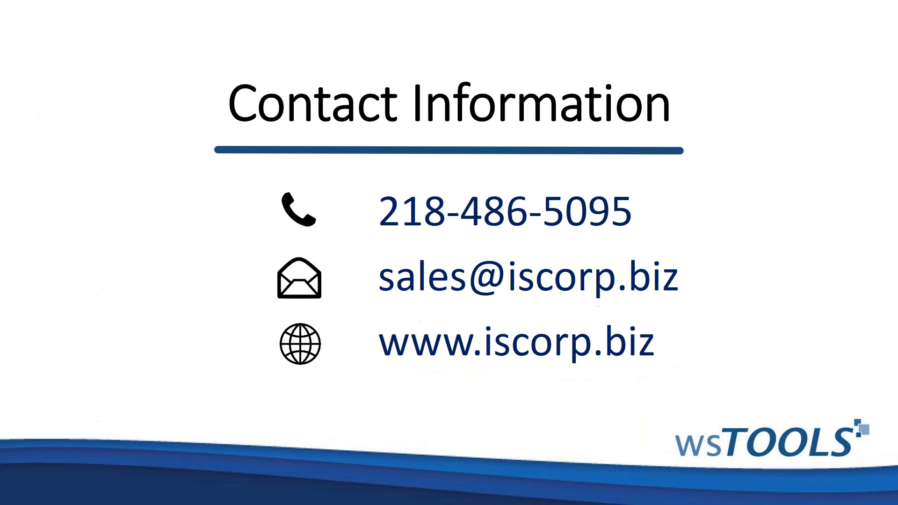